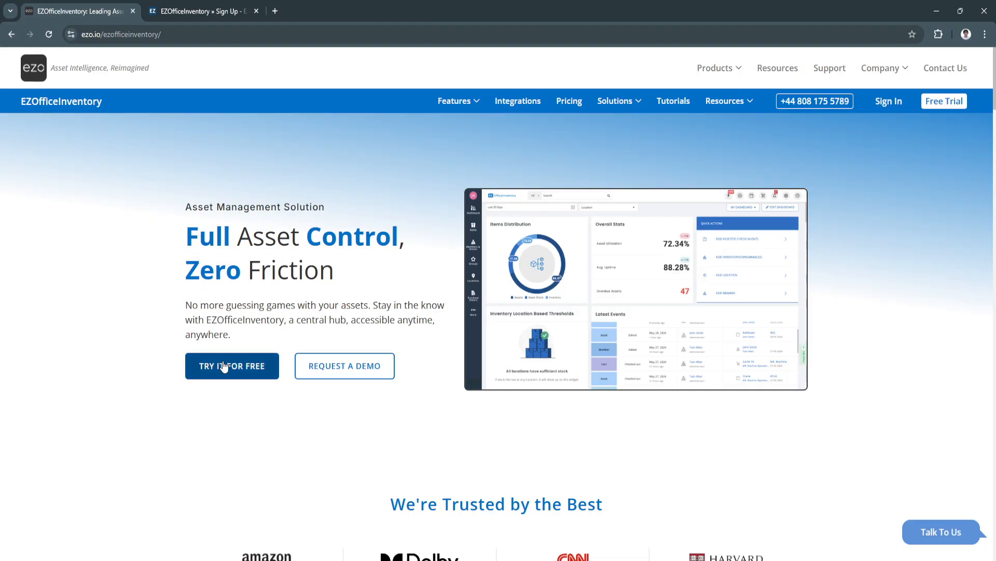
Answer the trial setup form with Education as industry and IT Equipment as asset type
{"action": "left_click", "coordinate": [186, 10]}
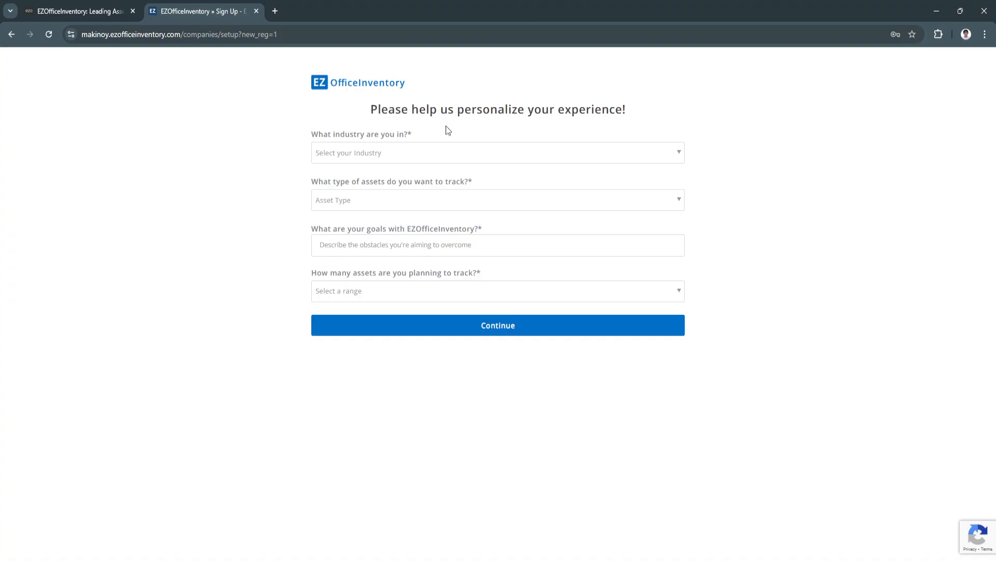
{"action": "left_click", "coordinate": [412, 153]}
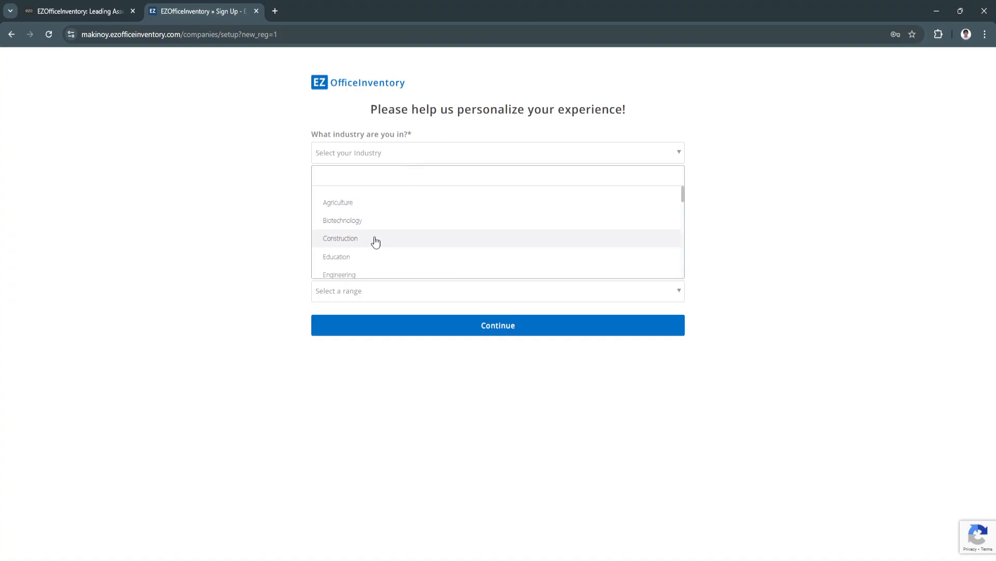
{"action": "left_click", "coordinate": [353, 256]}
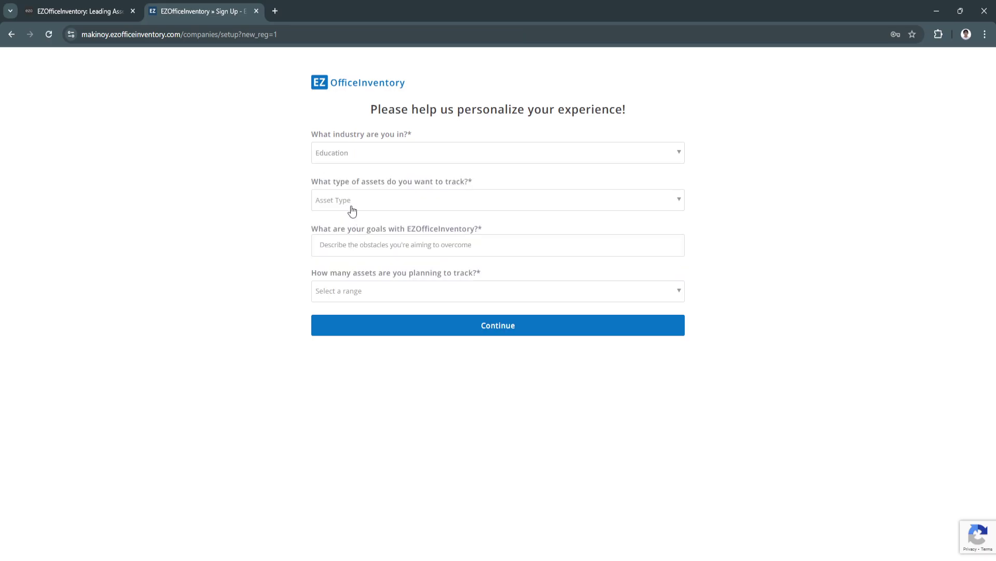
{"action": "left_click", "coordinate": [401, 200]}
{"action": "scroll", "coordinate": [388, 264], "scroll_direction": "down", "scroll_amount": 3}
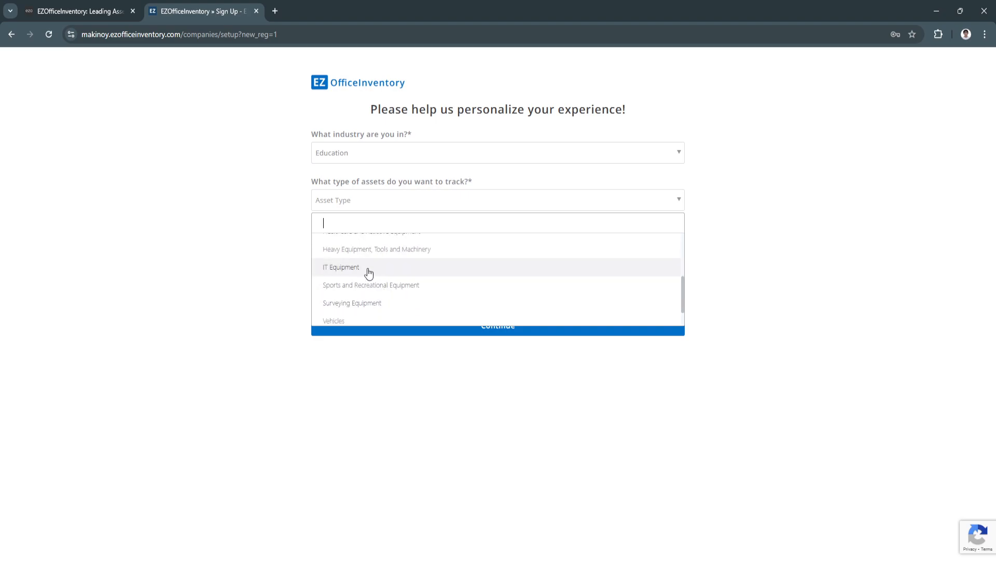
{"action": "left_click", "coordinate": [368, 269]}
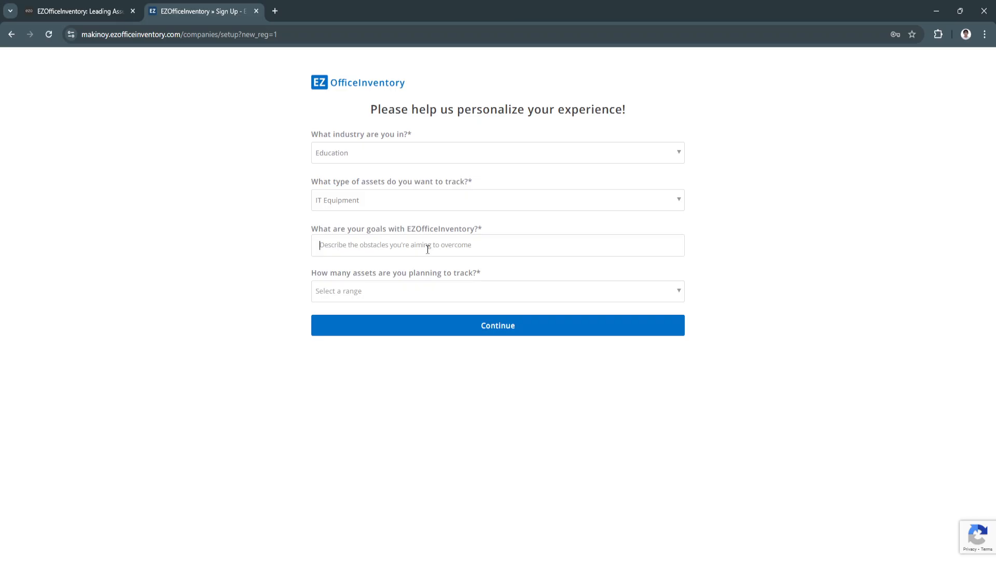
{"action": "type", "text": "Track"}
Choose fewer than 250 assets, continue, and skip the checkout frequency question to reach the dashboard
{"action": "left_click", "coordinate": [420, 290]}
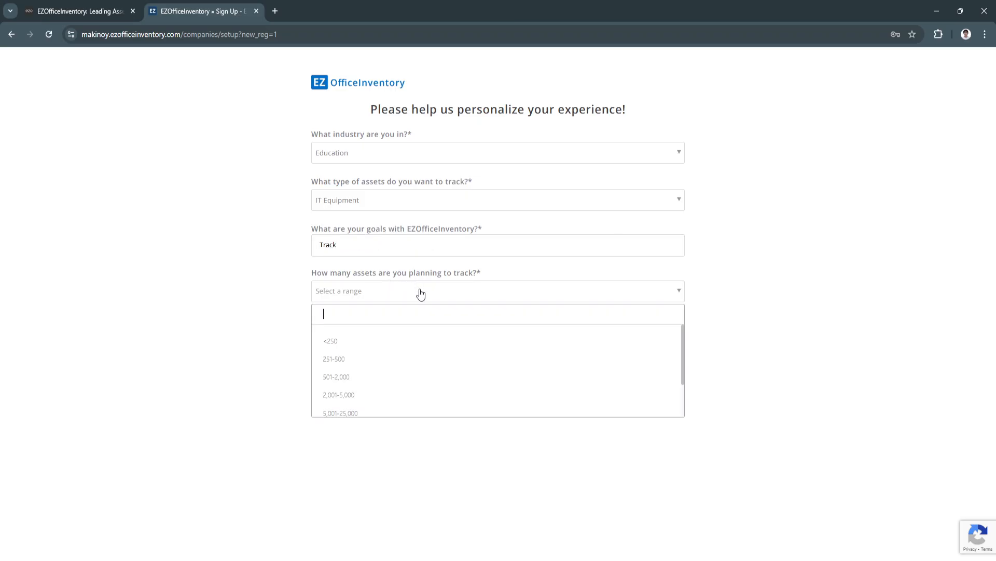
{"action": "left_click", "coordinate": [362, 341]}
{"action": "left_click", "coordinate": [388, 323]}
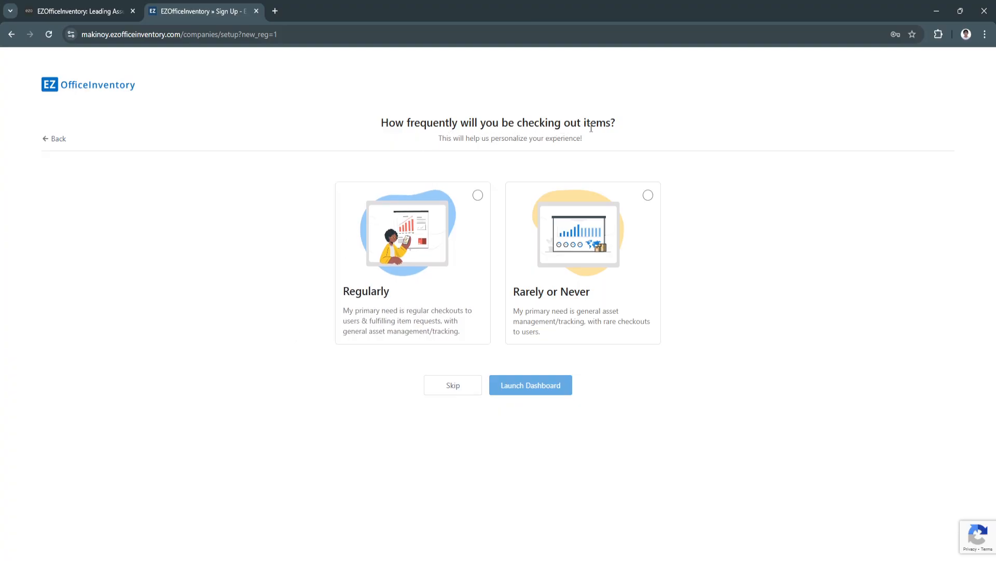
{"action": "left_click", "coordinate": [456, 386]}
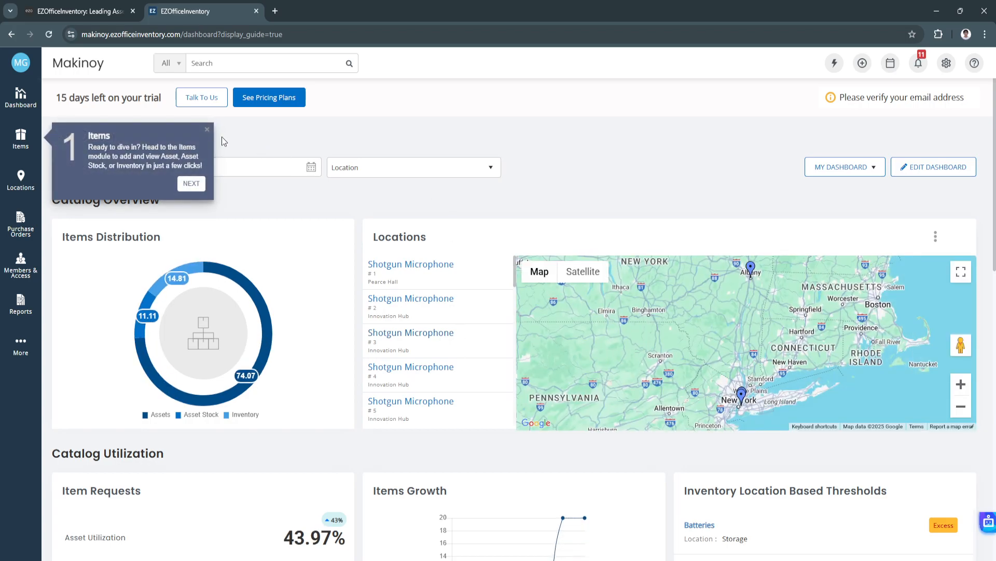
Dismiss the Items onboarding tip on the dashboard
{"action": "left_click", "coordinate": [208, 131]}
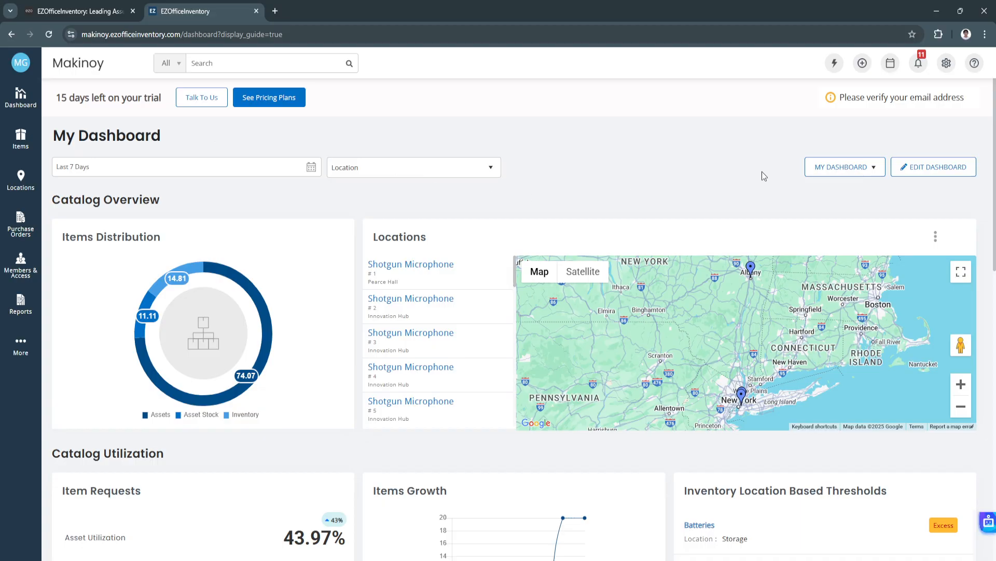
{"action": "scroll", "coordinate": [162, 231], "scroll_direction": "down", "scroll_amount": 2}
{"action": "scroll", "coordinate": [117, 187], "scroll_direction": "up", "scroll_amount": 2}
{"action": "scroll", "coordinate": [275, 359], "scroll_direction": "down", "scroll_amount": 2}
{"action": "scroll", "coordinate": [275, 359], "scroll_direction": "down", "scroll_amount": 3}
{"action": "scroll", "coordinate": [275, 359], "scroll_direction": "up", "scroll_amount": 5}
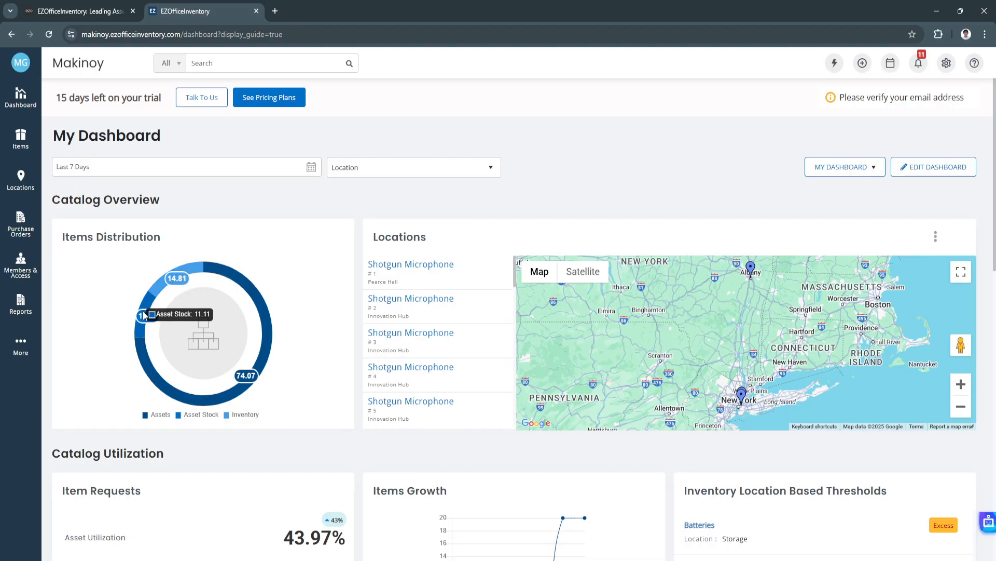
{"action": "mouse_move", "coordinate": [258, 378]}
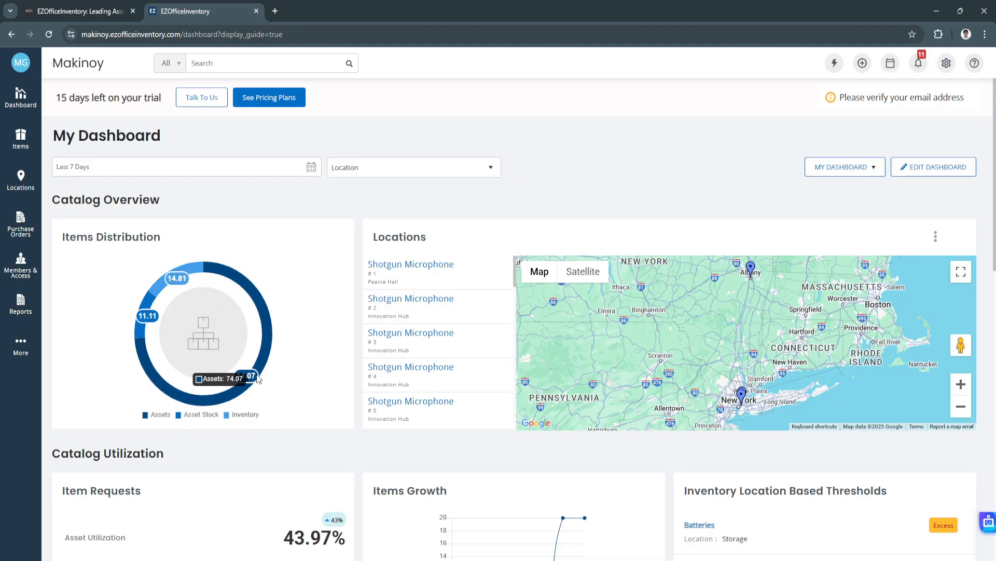
{"action": "scroll", "coordinate": [259, 379], "scroll_direction": "down", "scroll_amount": 1}
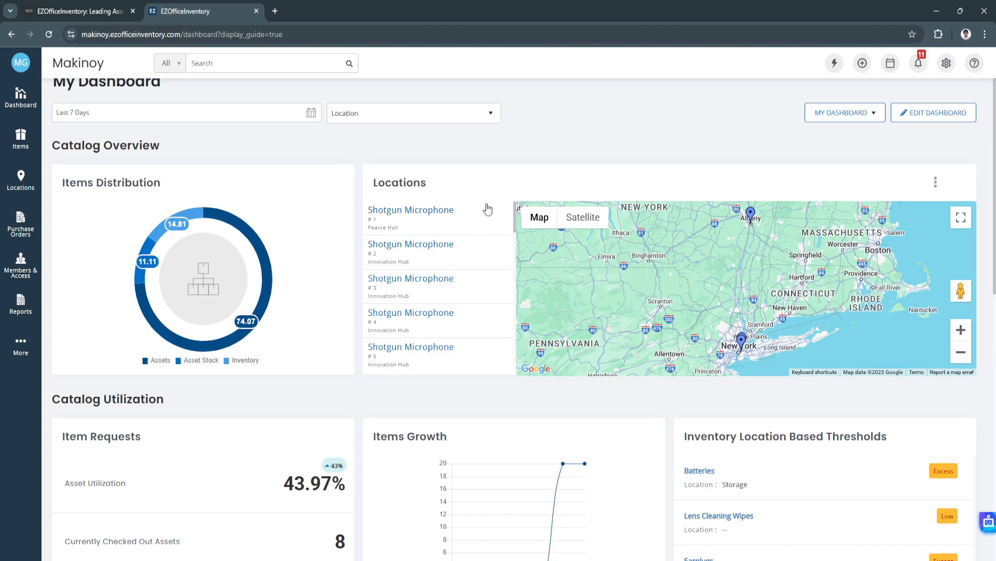
{"action": "scroll", "coordinate": [444, 305], "scroll_direction": "down", "scroll_amount": 1}
{"action": "scroll", "coordinate": [444, 304], "scroll_direction": "down", "scroll_amount": 1}
{"action": "scroll", "coordinate": [405, 394], "scroll_direction": "down", "scroll_amount": 2}
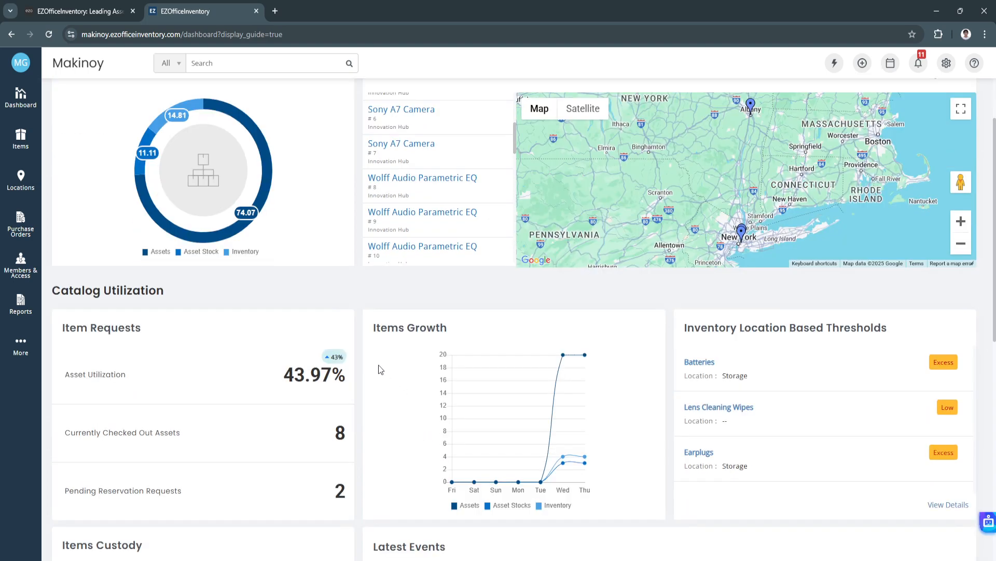
{"action": "scroll", "coordinate": [380, 369], "scroll_direction": "down", "scroll_amount": 2}
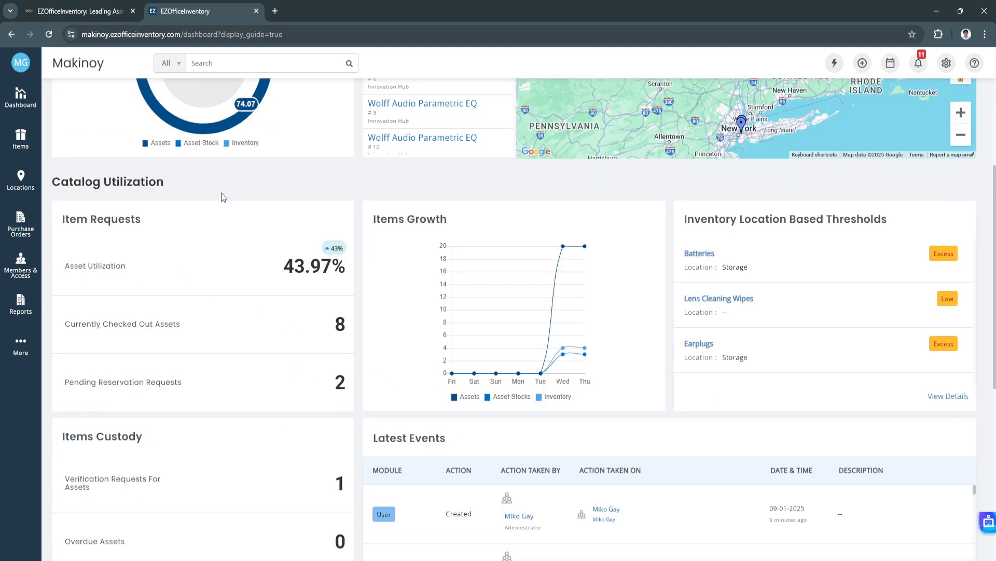
{"action": "scroll", "coordinate": [327, 273], "scroll_direction": "down", "scroll_amount": 1}
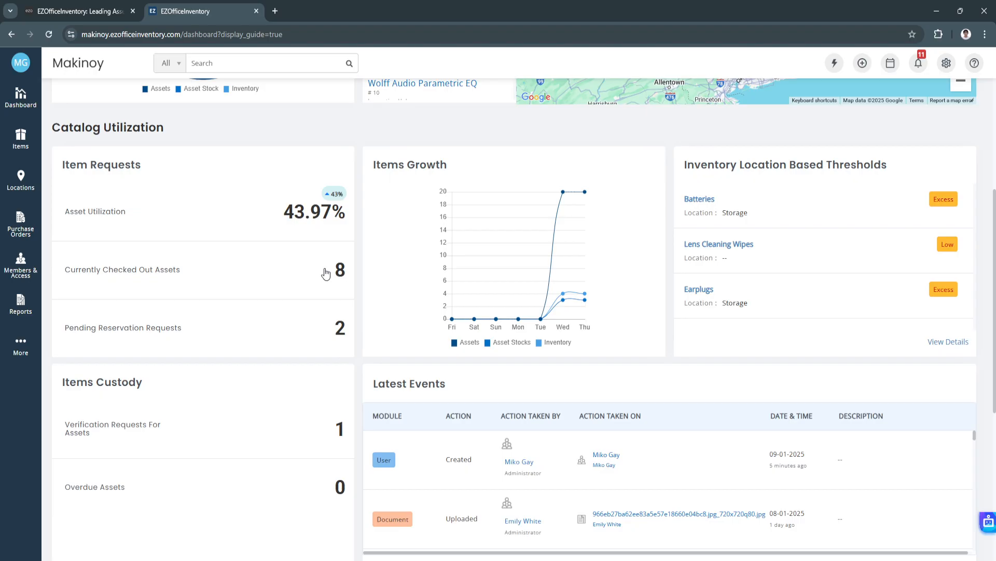
{"action": "scroll", "coordinate": [326, 273], "scroll_direction": "up", "scroll_amount": 1}
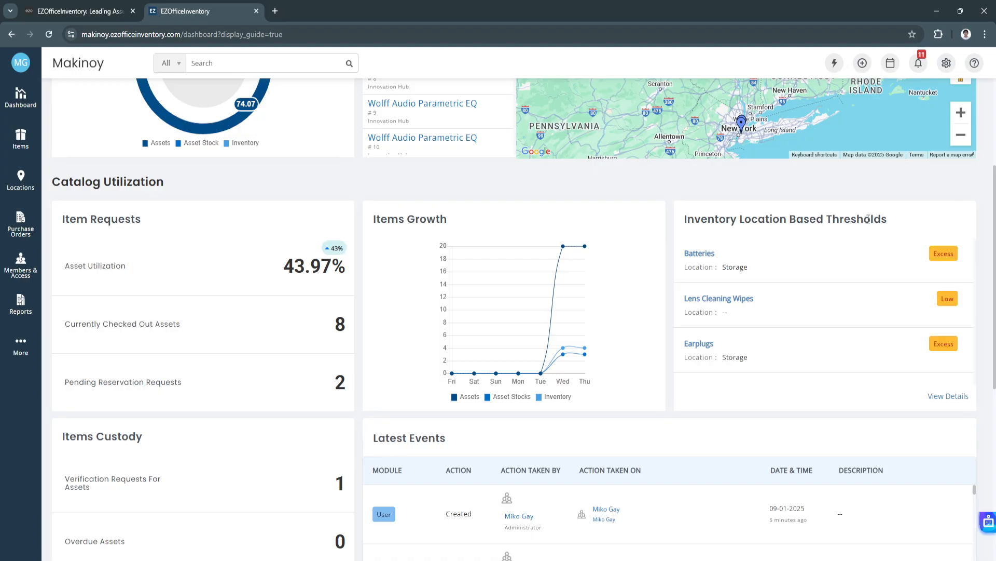
{"action": "scroll", "coordinate": [678, 430], "scroll_direction": "down", "scroll_amount": 2}
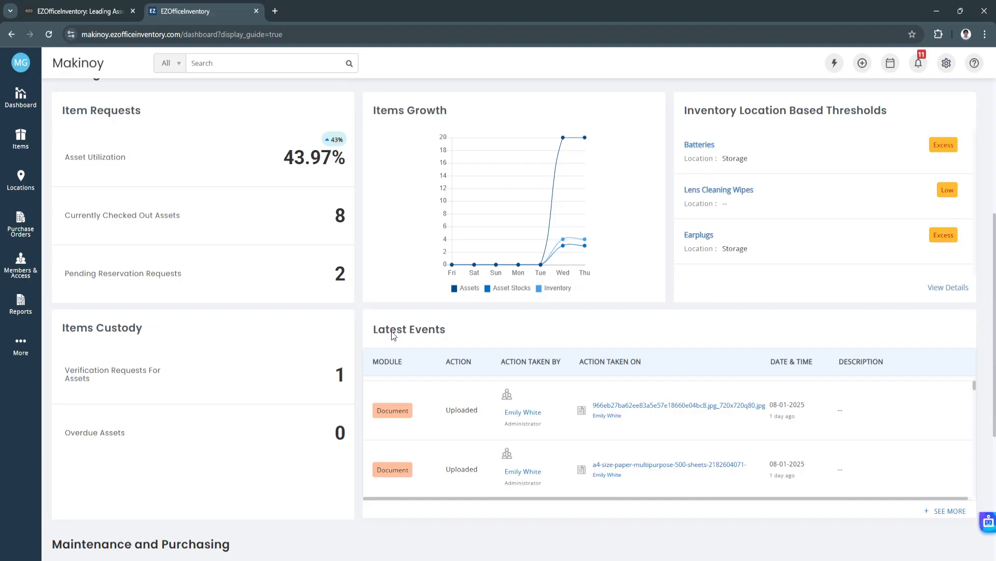
{"action": "scroll", "coordinate": [393, 335], "scroll_direction": "down", "scroll_amount": 3}
{"action": "scroll", "coordinate": [359, 302], "scroll_direction": "down", "scroll_amount": 2}
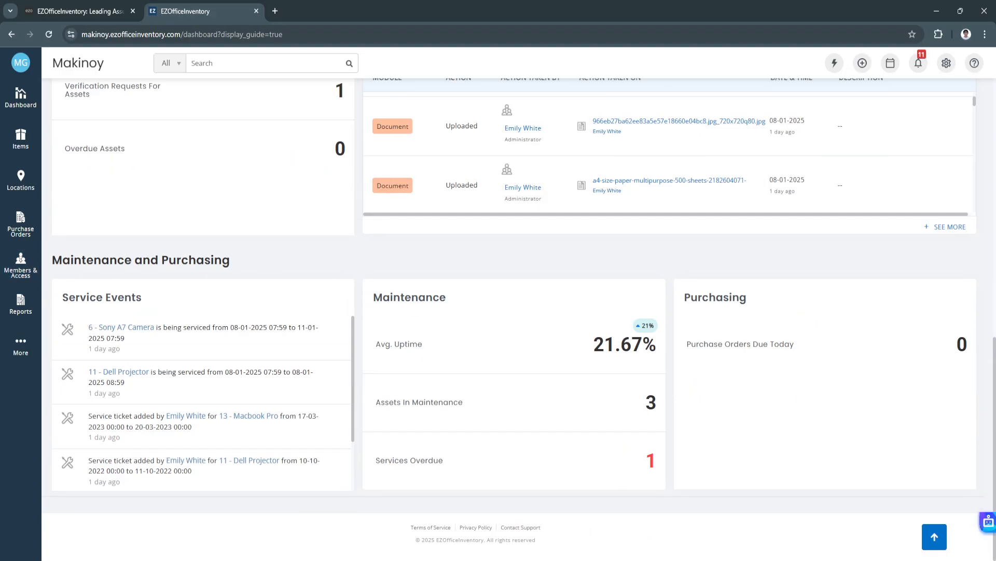
{"action": "scroll", "coordinate": [376, 275], "scroll_direction": "up", "scroll_amount": 5}
{"action": "scroll", "coordinate": [360, 290], "scroll_direction": "up", "scroll_amount": 3}
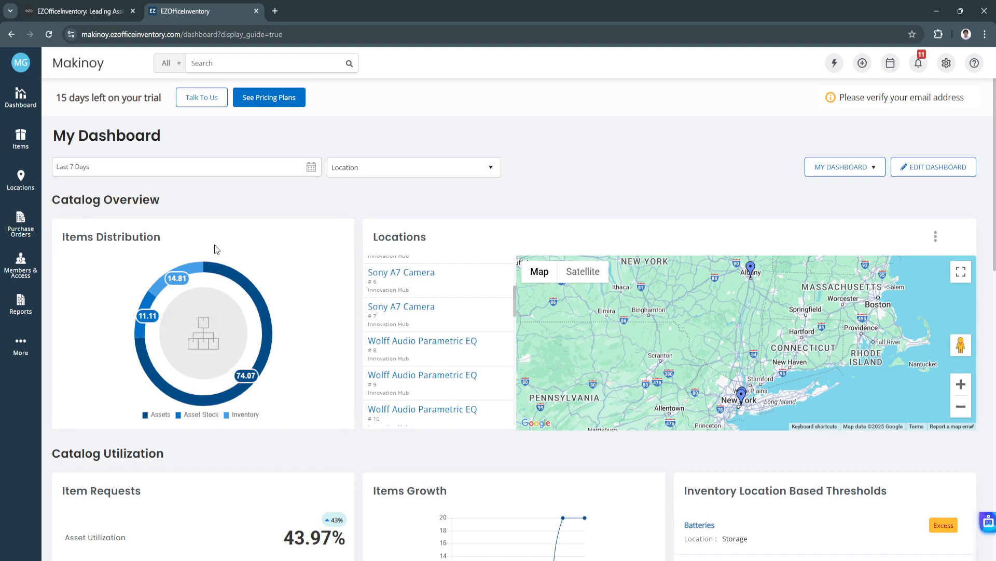
{"action": "scroll", "coordinate": [361, 375], "scroll_direction": "down", "scroll_amount": 2}
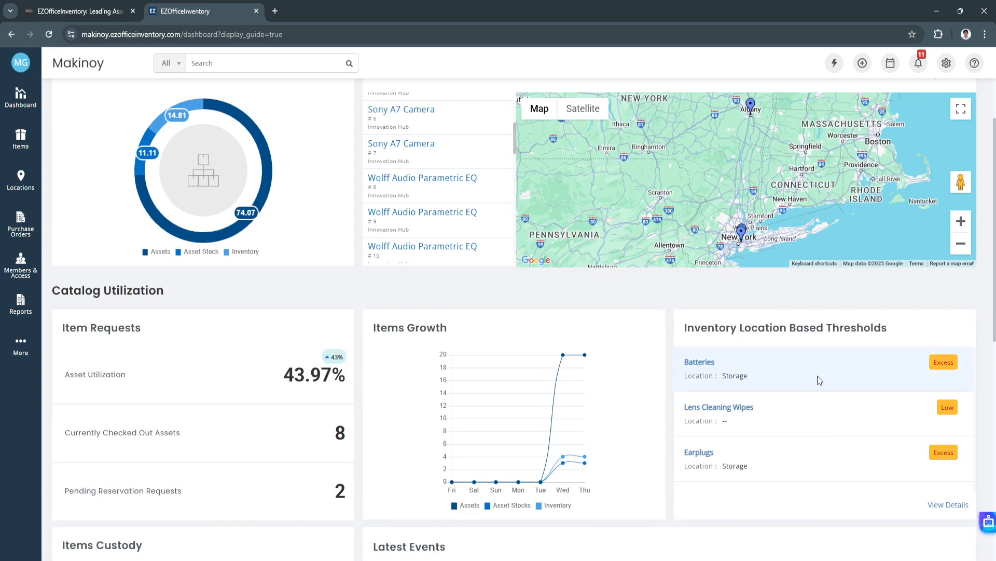
{"action": "scroll", "coordinate": [818, 375], "scroll_direction": "down", "scroll_amount": 1}
{"action": "scroll", "coordinate": [782, 458], "scroll_direction": "down", "scroll_amount": 1}
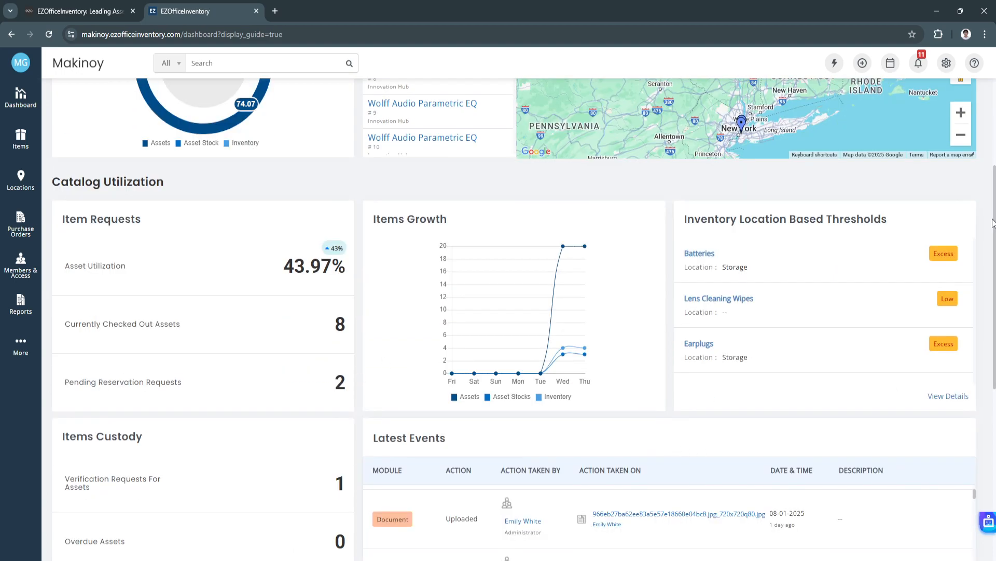
{"action": "scroll", "coordinate": [423, 313], "scroll_direction": "up", "scroll_amount": 5}
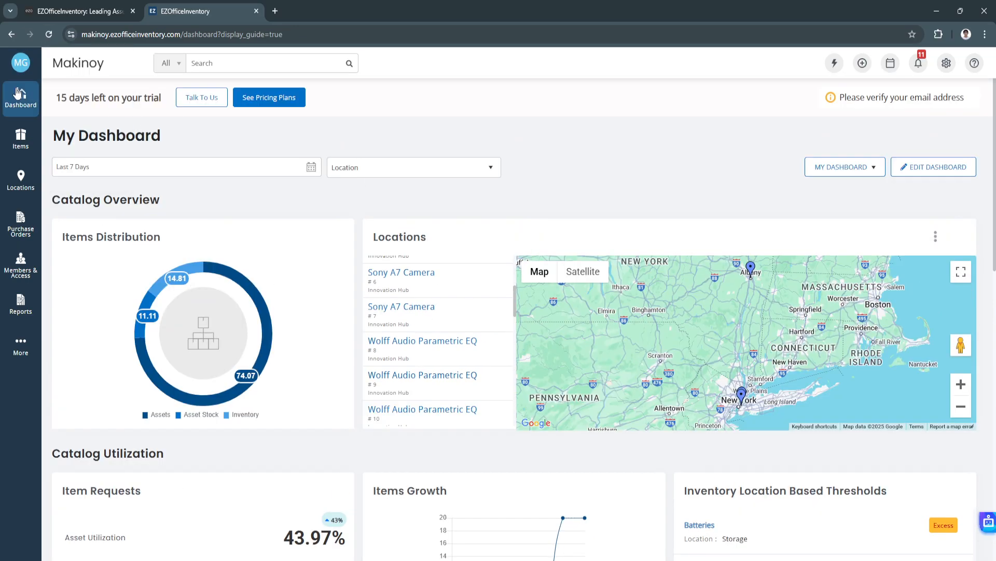
{"action": "mouse_move", "coordinate": [20, 140]}
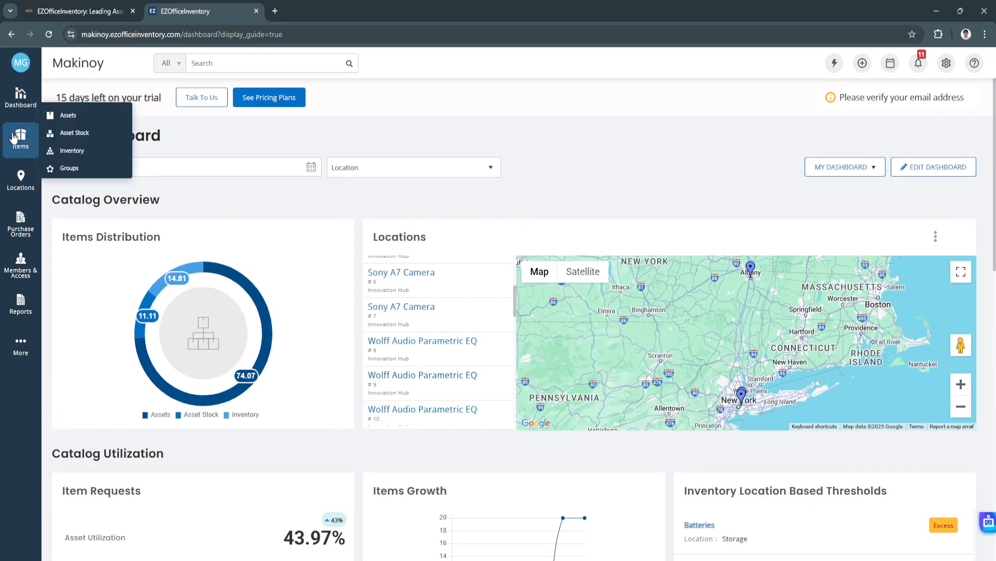
Review the Assets list and the profile menu, then start a blank Create Asset form
{"action": "left_click", "coordinate": [73, 117]}
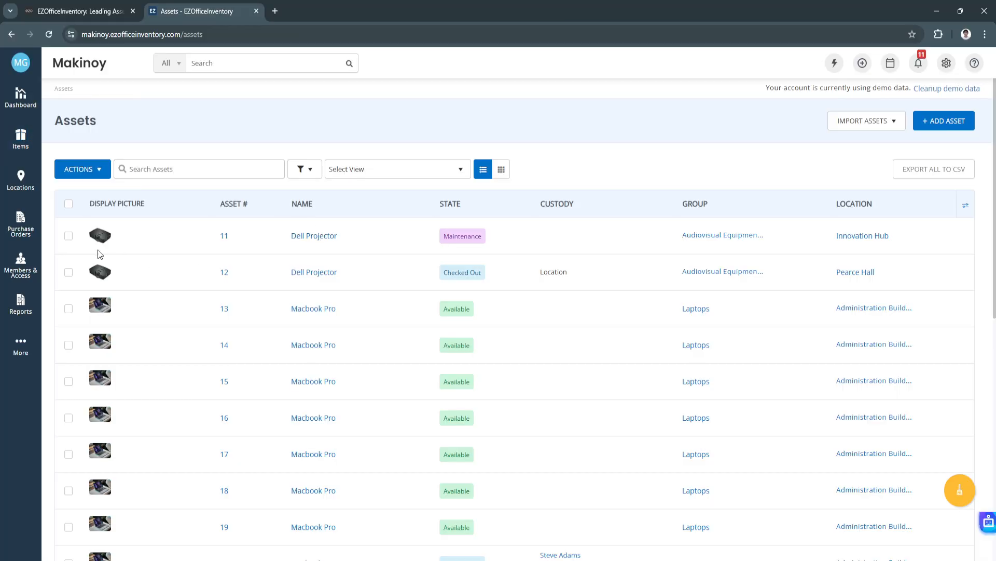
{"action": "scroll", "coordinate": [198, 267], "scroll_direction": "down", "scroll_amount": 5}
{"action": "scroll", "coordinate": [198, 273], "scroll_direction": "down", "scroll_amount": 3}
{"action": "scroll", "coordinate": [198, 273], "scroll_direction": "up", "scroll_amount": 7}
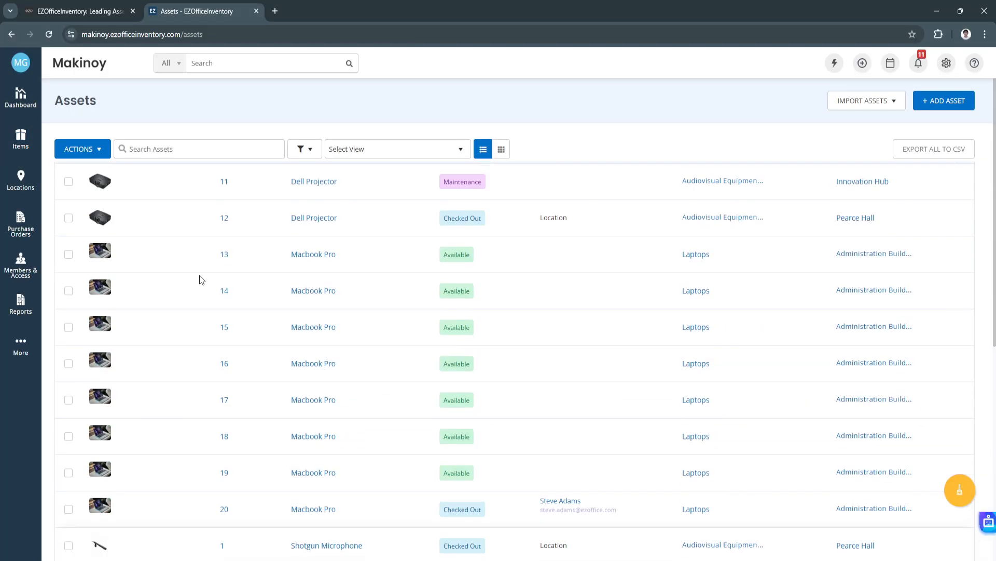
{"action": "scroll", "coordinate": [200, 275], "scroll_direction": "down", "scroll_amount": 4}
{"action": "scroll", "coordinate": [200, 275], "scroll_direction": "down", "scroll_amount": 2}
{"action": "scroll", "coordinate": [200, 275], "scroll_direction": "down", "scroll_amount": 4}
{"action": "scroll", "coordinate": [200, 275], "scroll_direction": "up", "scroll_amount": 5}
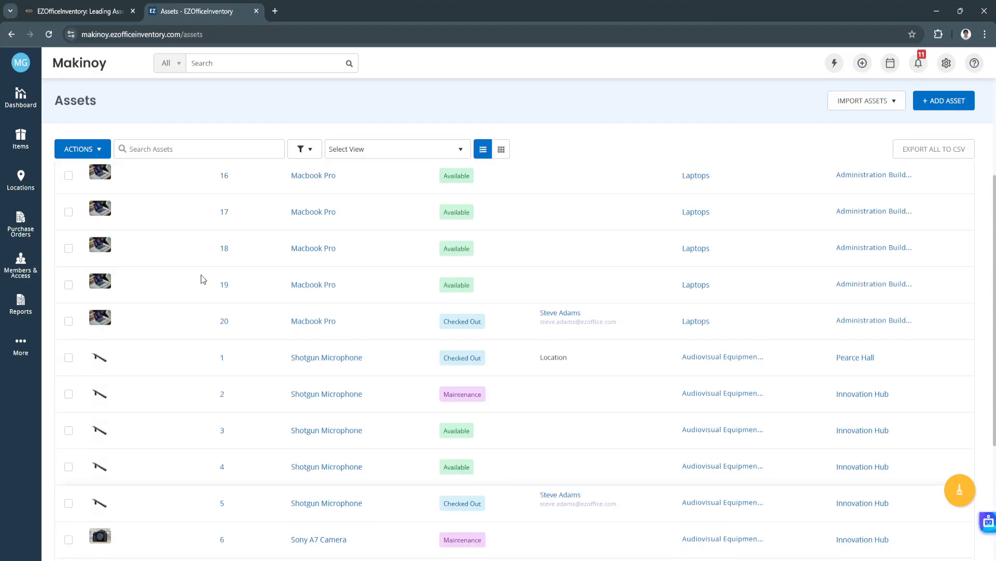
{"action": "scroll", "coordinate": [202, 274], "scroll_direction": "up", "scroll_amount": 5}
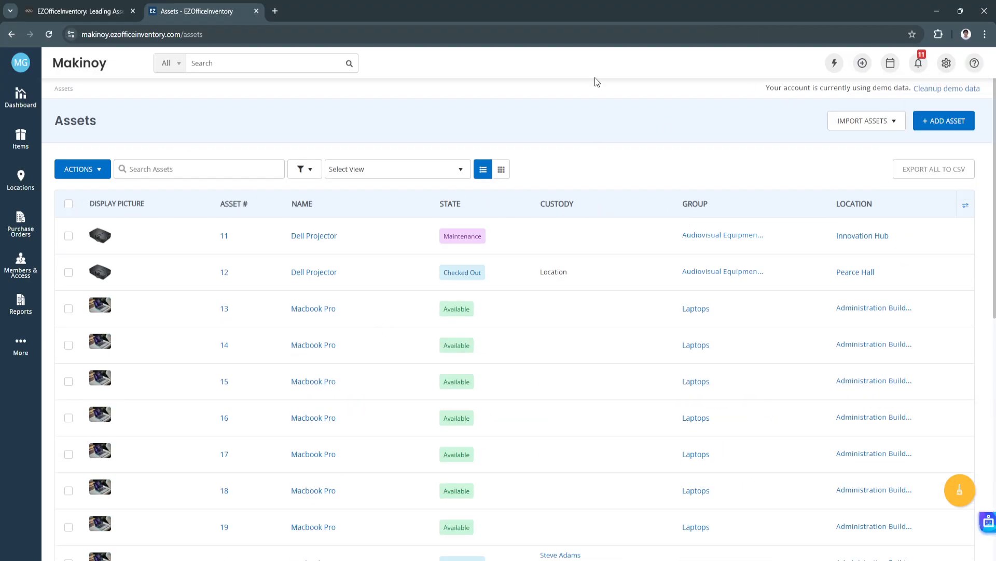
{"action": "left_click", "coordinate": [20, 63]}
{"action": "left_click", "coordinate": [947, 128]}
{"action": "scroll", "coordinate": [337, 282], "scroll_direction": "down", "scroll_amount": 1}
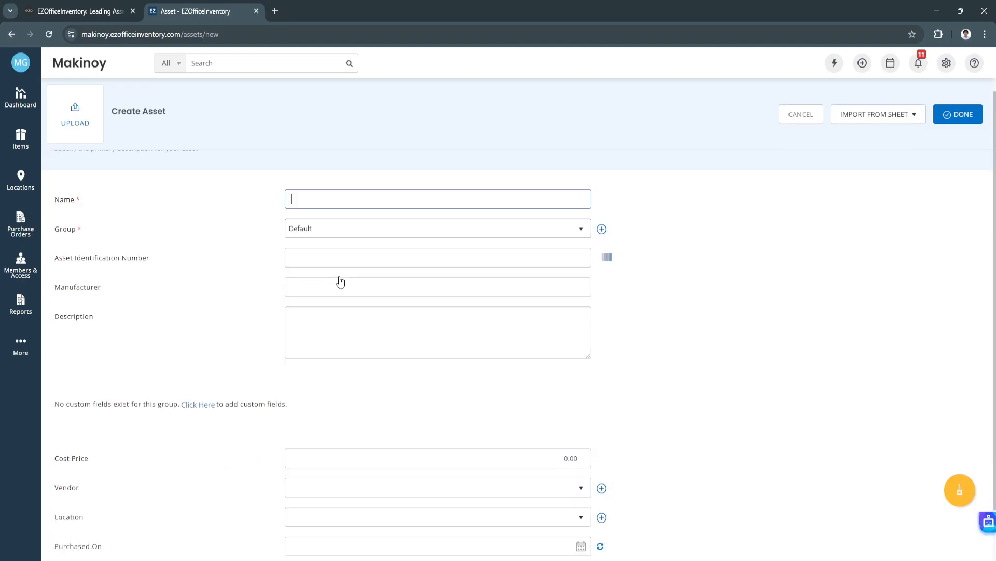
{"action": "scroll", "coordinate": [582, 232], "scroll_direction": "down", "scroll_amount": 1}
{"action": "scroll", "coordinate": [413, 249], "scroll_direction": "up", "scroll_amount": 3}
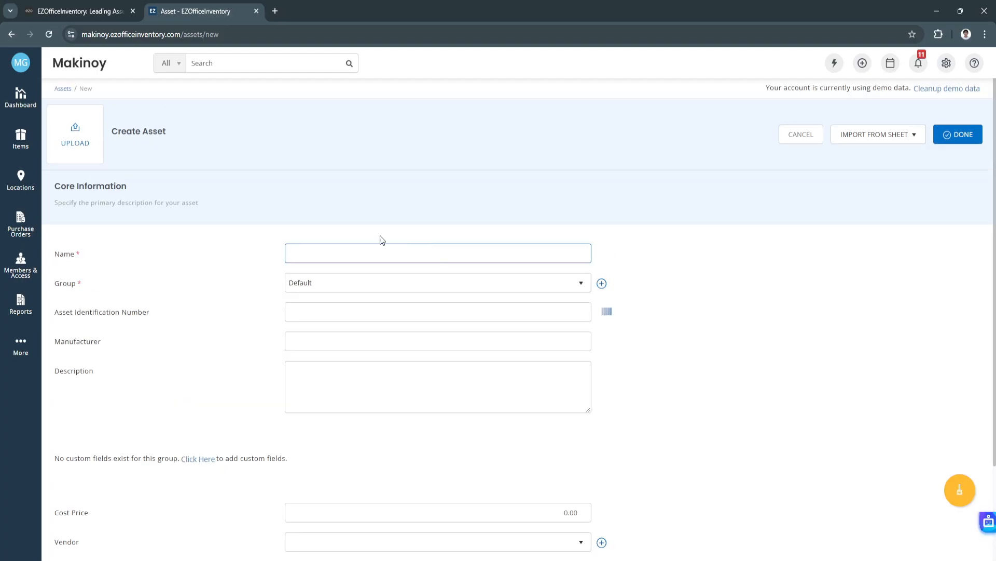
Return to the Assets list via the breadcrumb and browse the Import Assets options
{"action": "left_click", "coordinate": [11, 35]}
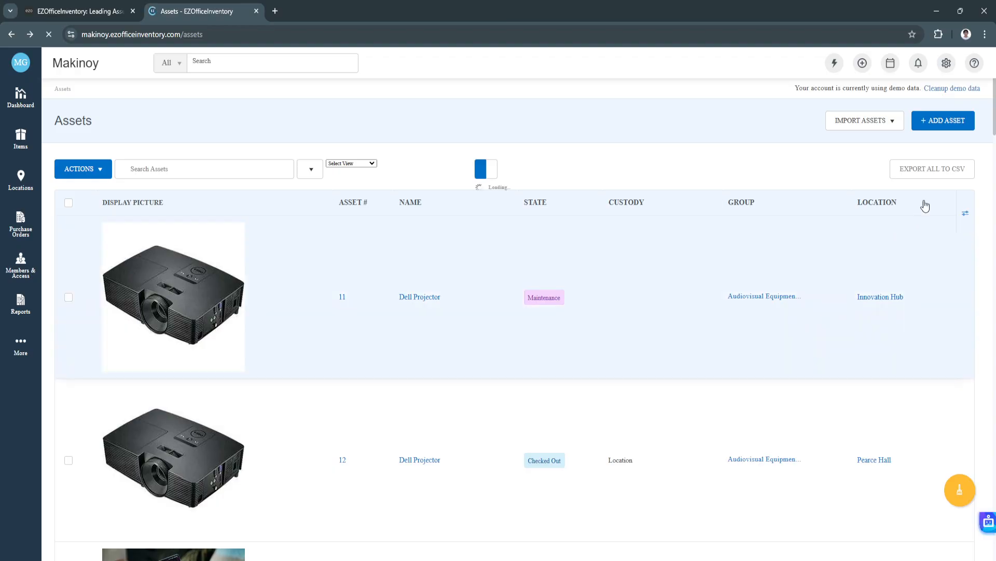
{"action": "left_click", "coordinate": [889, 128]}
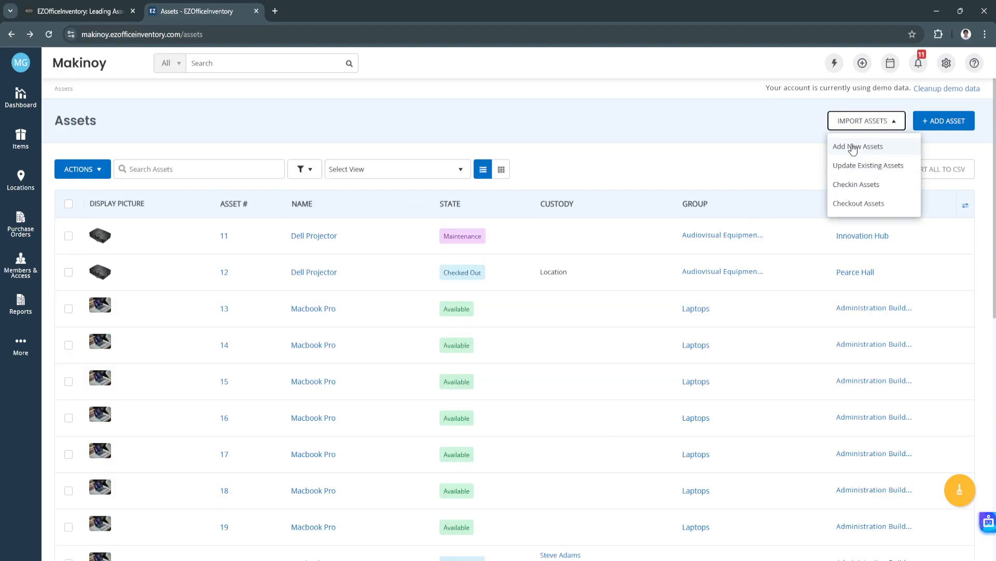
{"action": "left_click", "coordinate": [810, 128]}
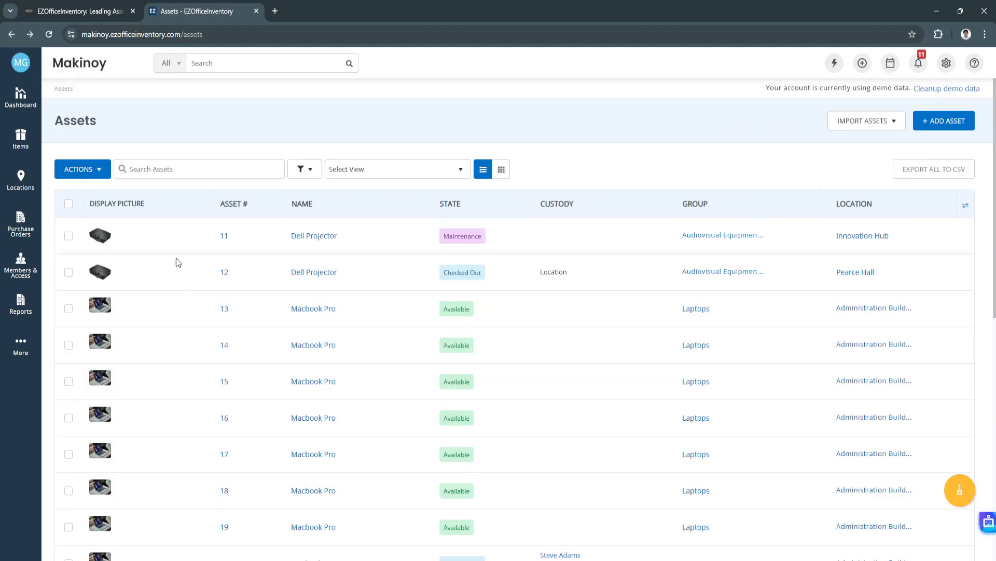
{"action": "left_click", "coordinate": [863, 121]}
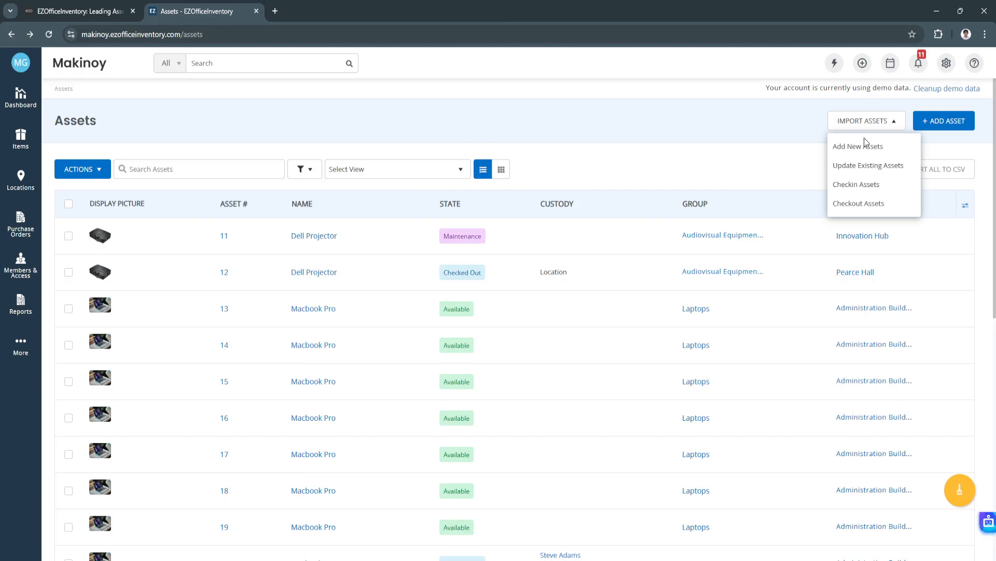
{"action": "scroll", "coordinate": [283, 284], "scroll_direction": "down", "scroll_amount": 5}
{"action": "scroll", "coordinate": [273, 359], "scroll_direction": "down", "scroll_amount": 2}
{"action": "scroll", "coordinate": [273, 367], "scroll_direction": "up", "scroll_amount": 8}
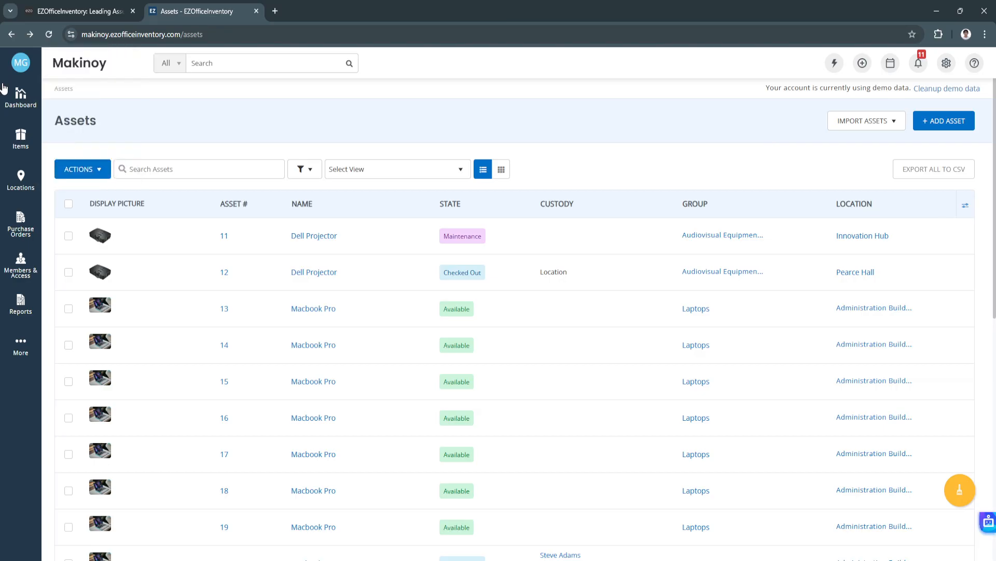
View Asset Stock and Inventory in new tabs, then close the Assets and Asset Stock tabs
{"action": "middle_click", "coordinate": [72, 135]}
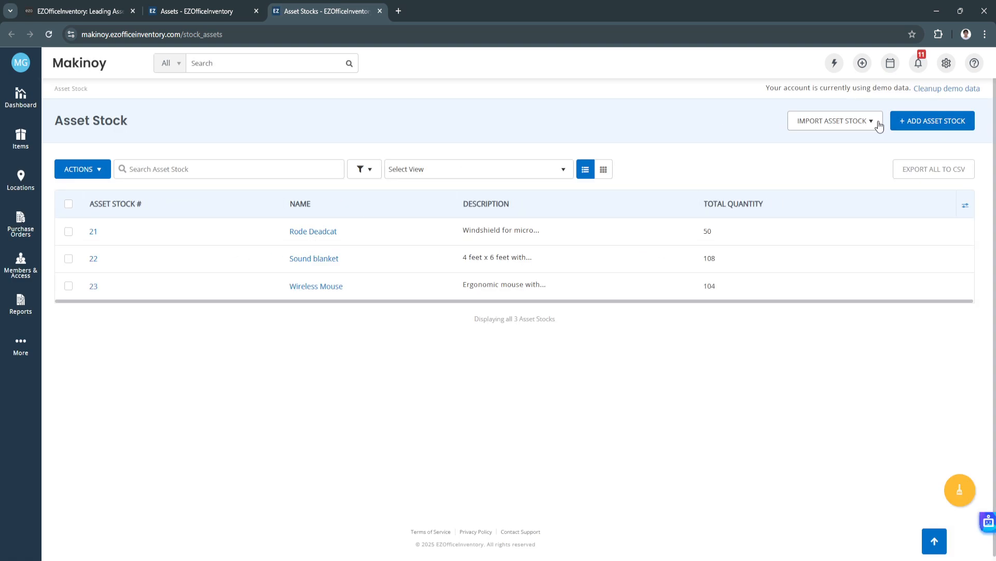
{"action": "left_click", "coordinate": [834, 121]}
{"action": "left_click", "coordinate": [196, 11]}
{"action": "mouse_move", "coordinate": [20, 139]}
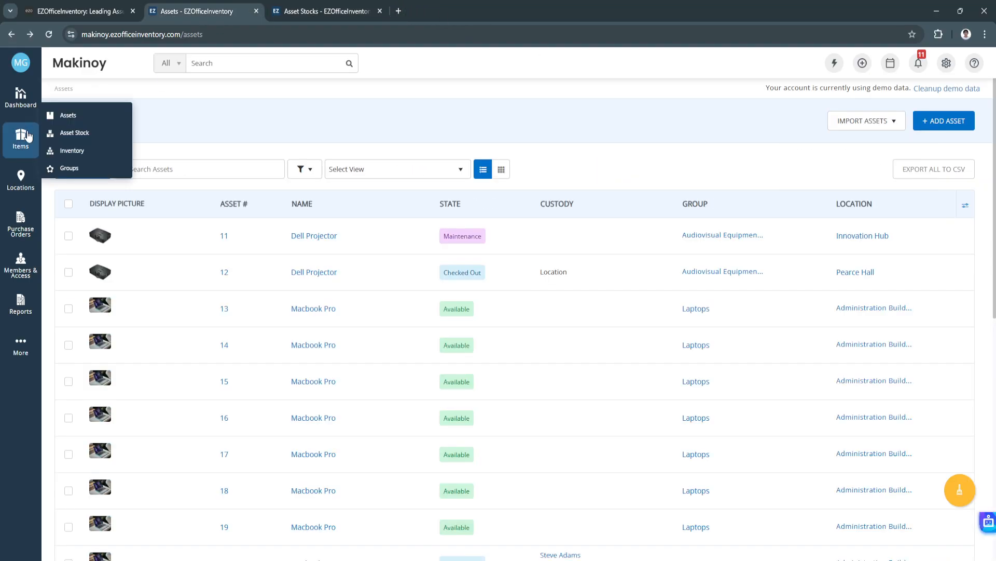
{"action": "middle_click", "coordinate": [66, 150]}
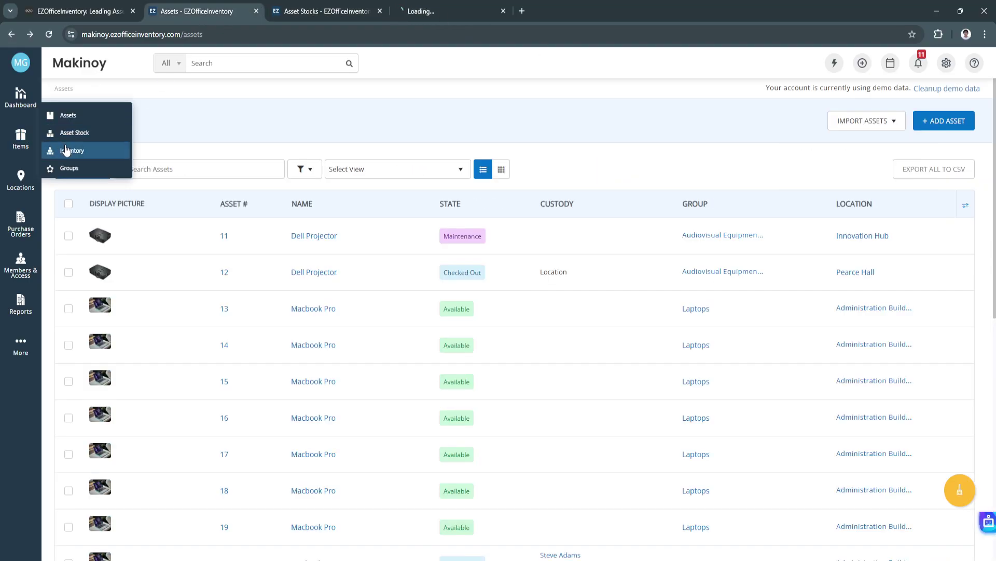
{"action": "left_click", "coordinate": [256, 11]}
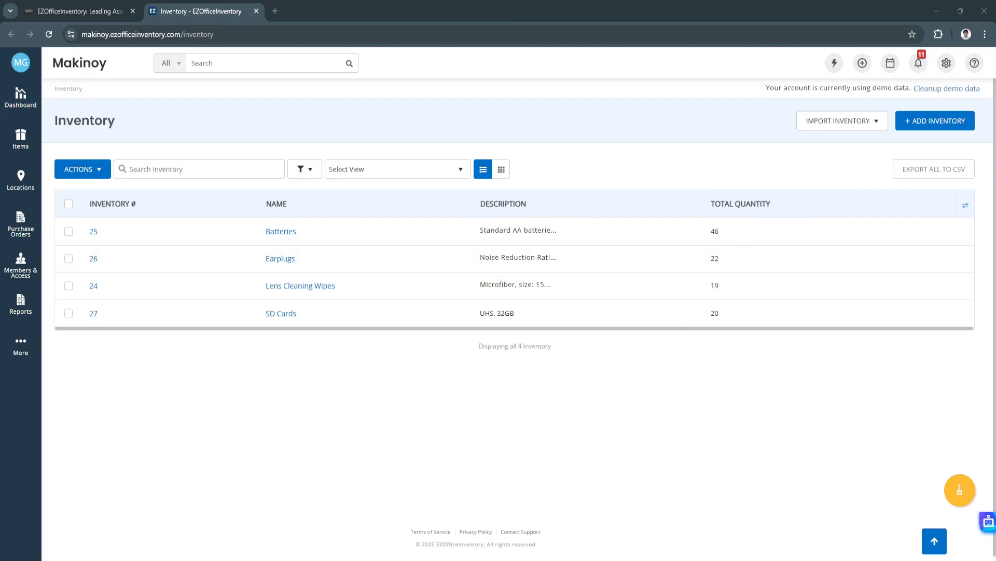
Browse the Locations list and its bulk actions, then view the Administration Building details
{"action": "left_click", "coordinate": [14, 180]}
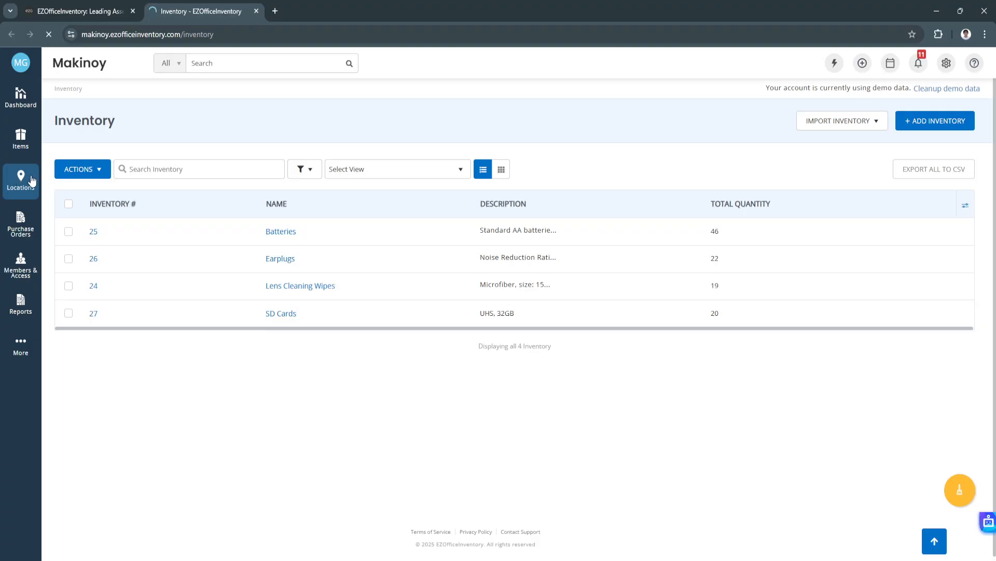
{"action": "left_click", "coordinate": [78, 169]}
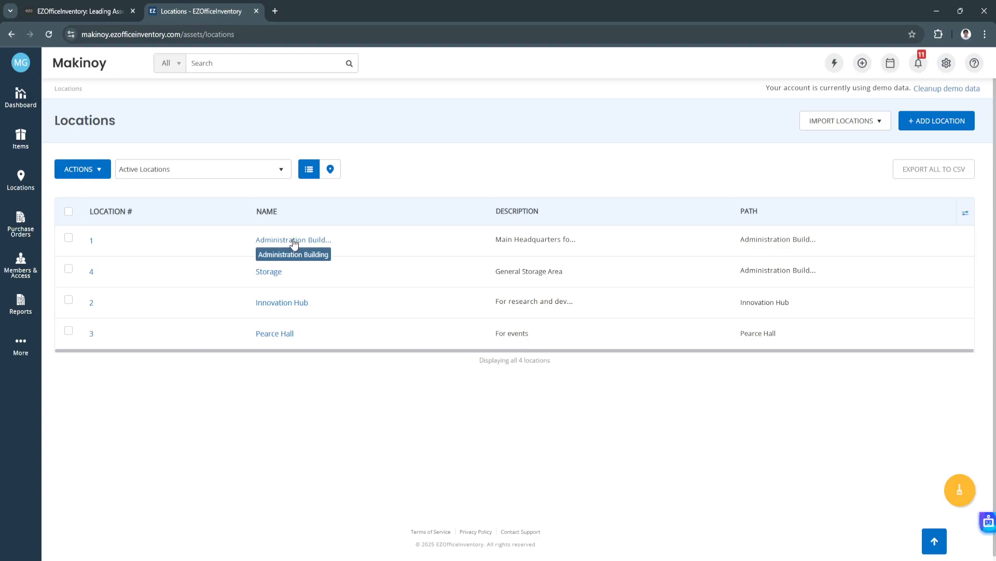
{"action": "left_click", "coordinate": [92, 241]}
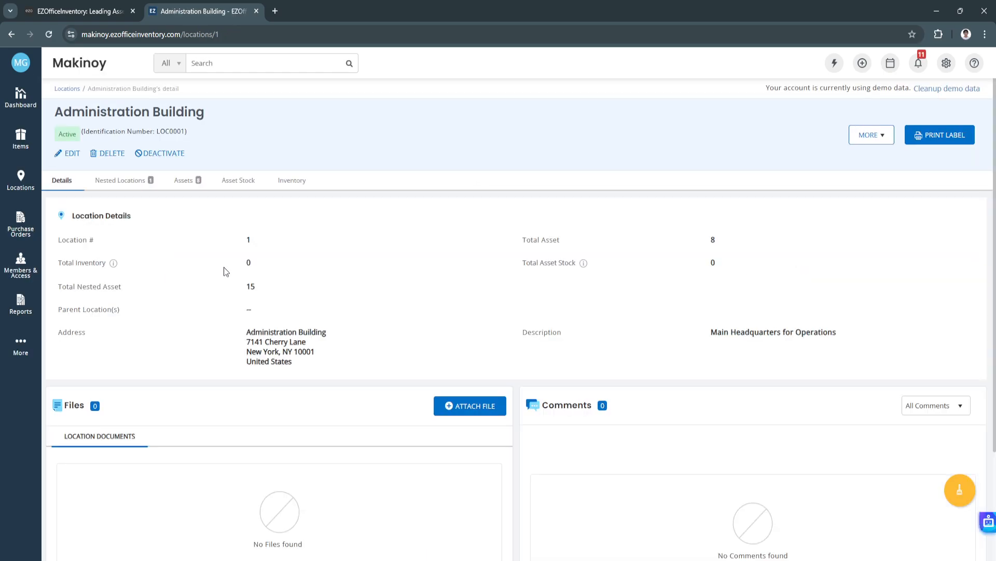
{"action": "scroll", "coordinate": [223, 267], "scroll_direction": "down", "scroll_amount": 1}
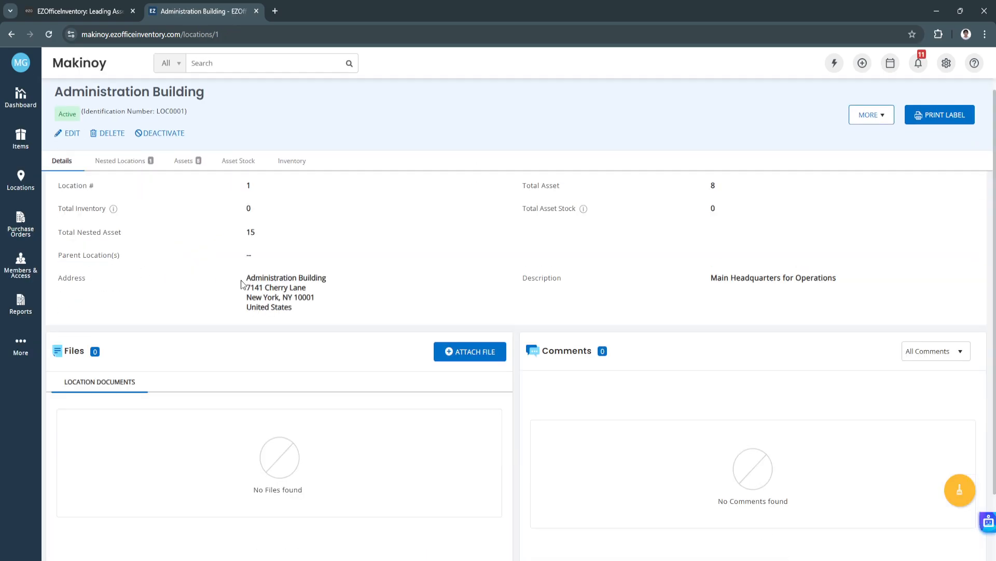
{"action": "scroll", "coordinate": [280, 308], "scroll_direction": "down", "scroll_amount": 1}
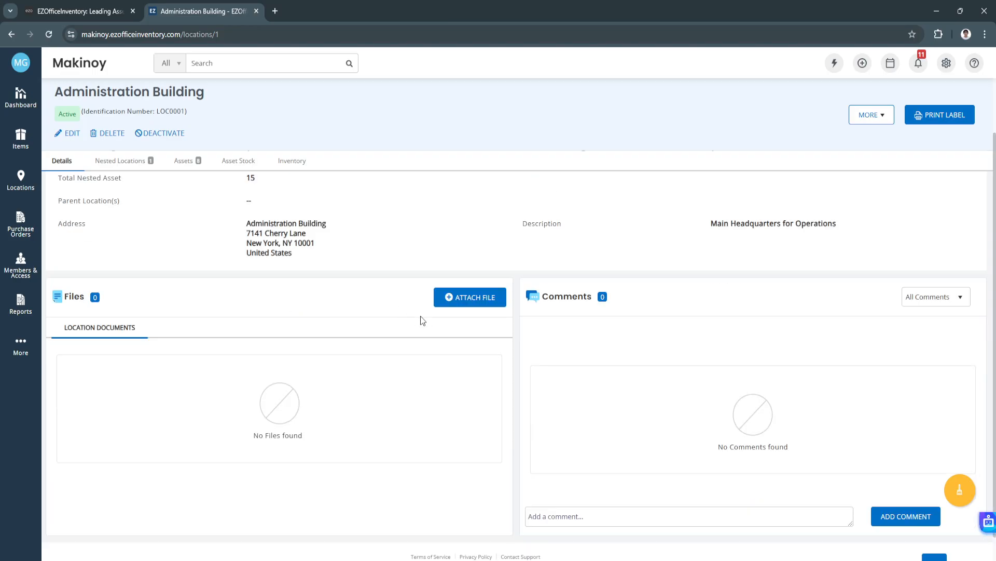
{"action": "scroll", "coordinate": [246, 313], "scroll_direction": "down", "scroll_amount": 1}
{"action": "scroll", "coordinate": [123, 275], "scroll_direction": "up", "scroll_amount": 1}
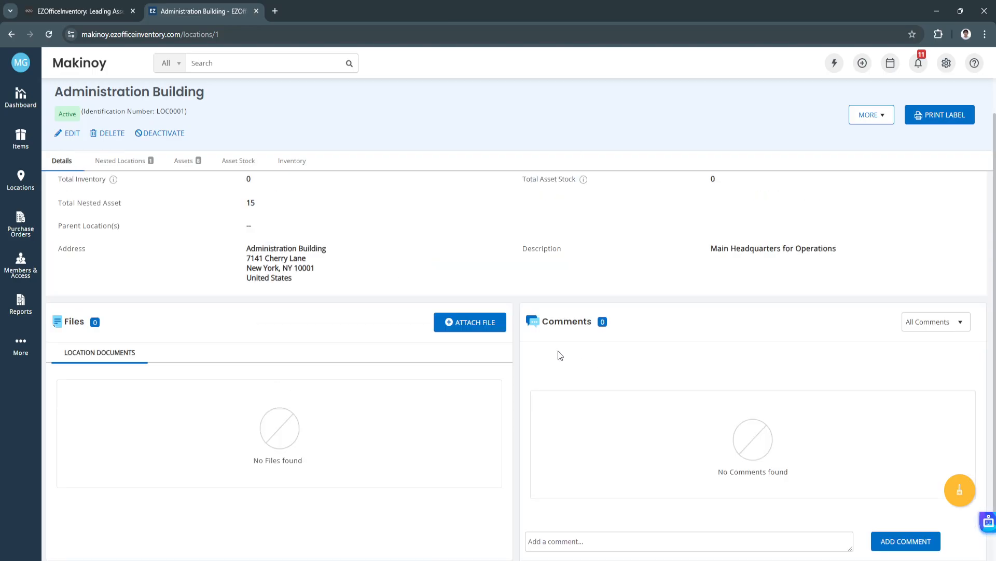
{"action": "scroll", "coordinate": [712, 402], "scroll_direction": "up", "scroll_amount": 2}
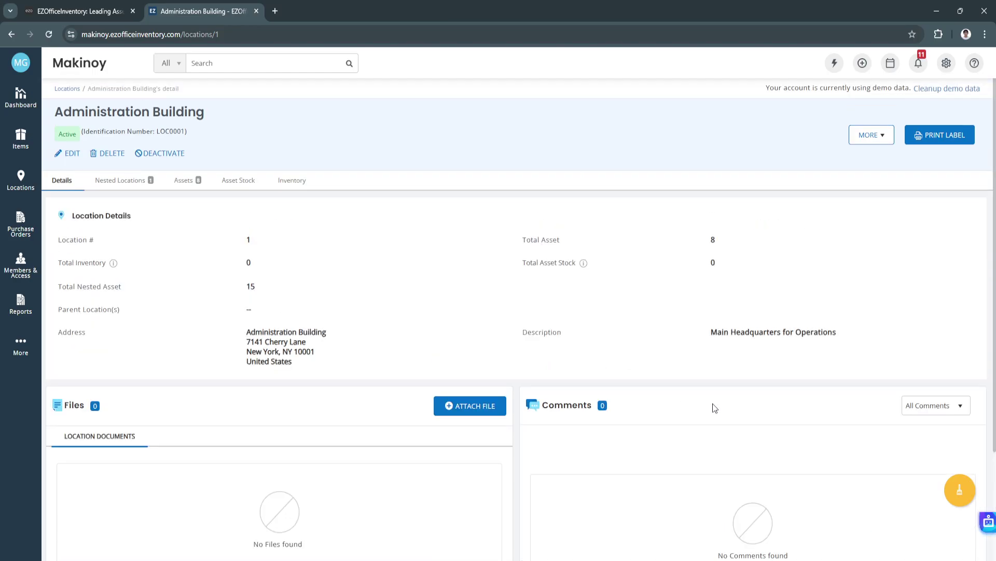
View the nested locations and the Macbook Pro assets held at Administration Building
{"action": "left_click", "coordinate": [140, 180]}
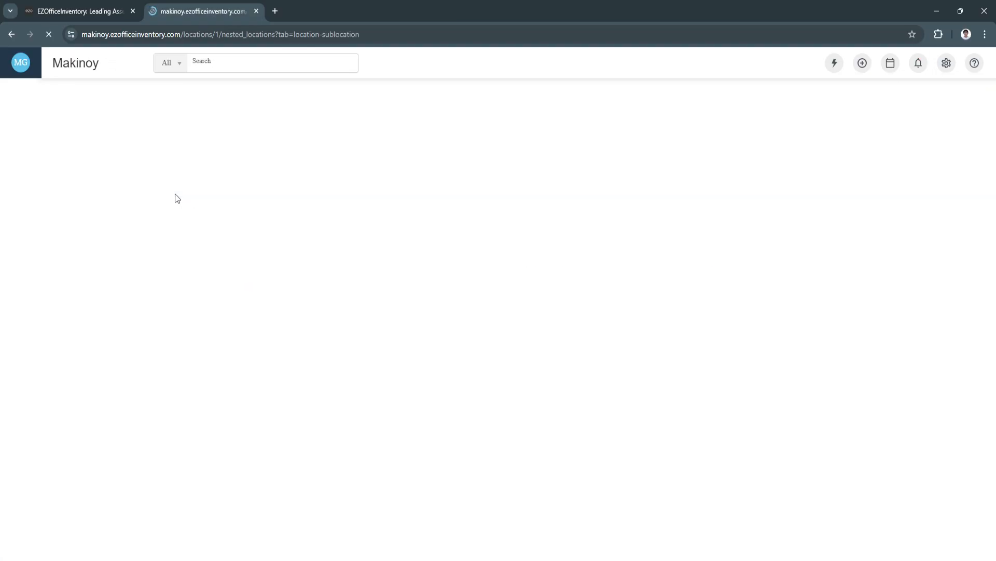
{"action": "scroll", "coordinate": [191, 303], "scroll_direction": "down", "scroll_amount": 1}
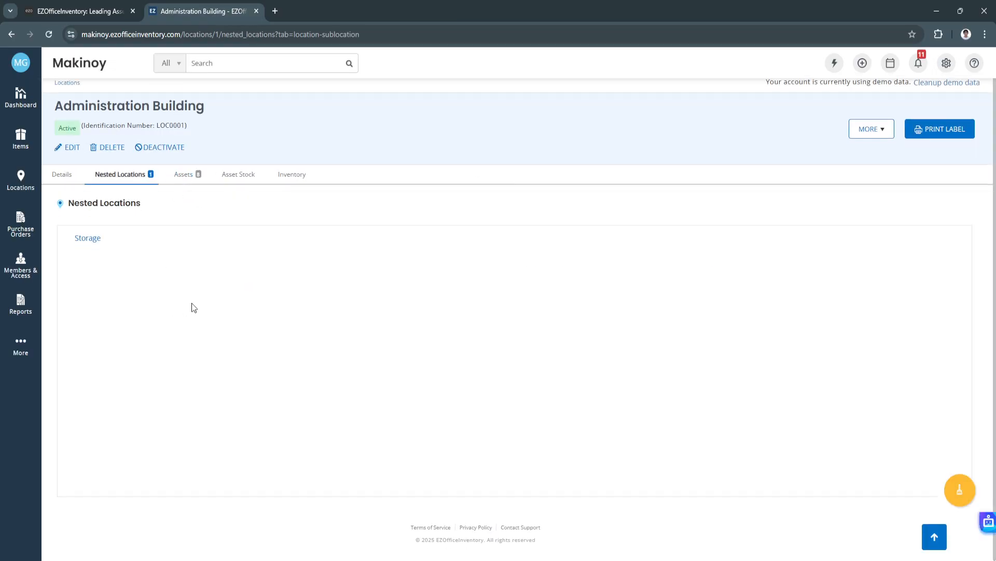
{"action": "left_click", "coordinate": [183, 178]}
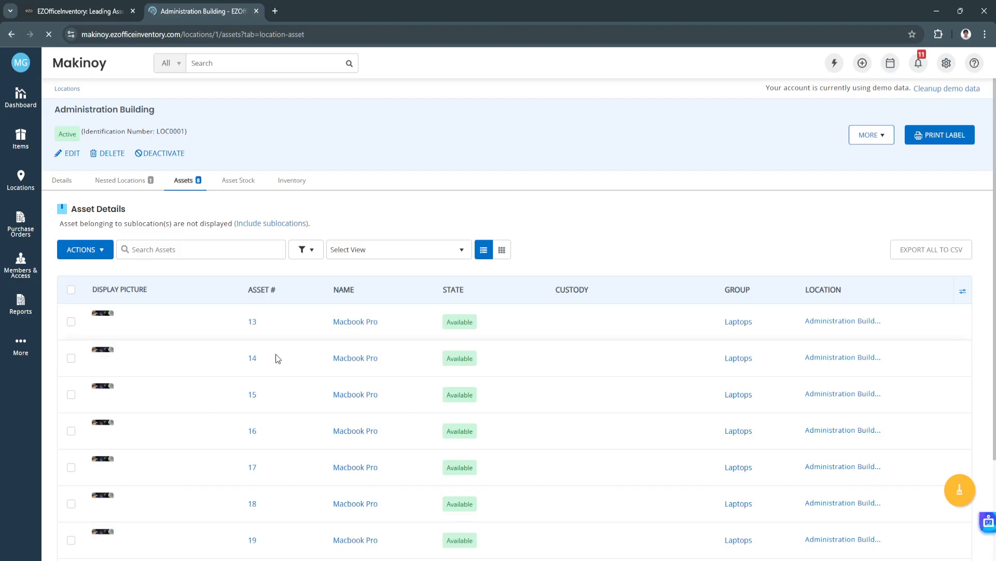
{"action": "scroll", "coordinate": [276, 357], "scroll_direction": "down", "scroll_amount": 1}
{"action": "scroll", "coordinate": [393, 306], "scroll_direction": "down", "scroll_amount": 2}
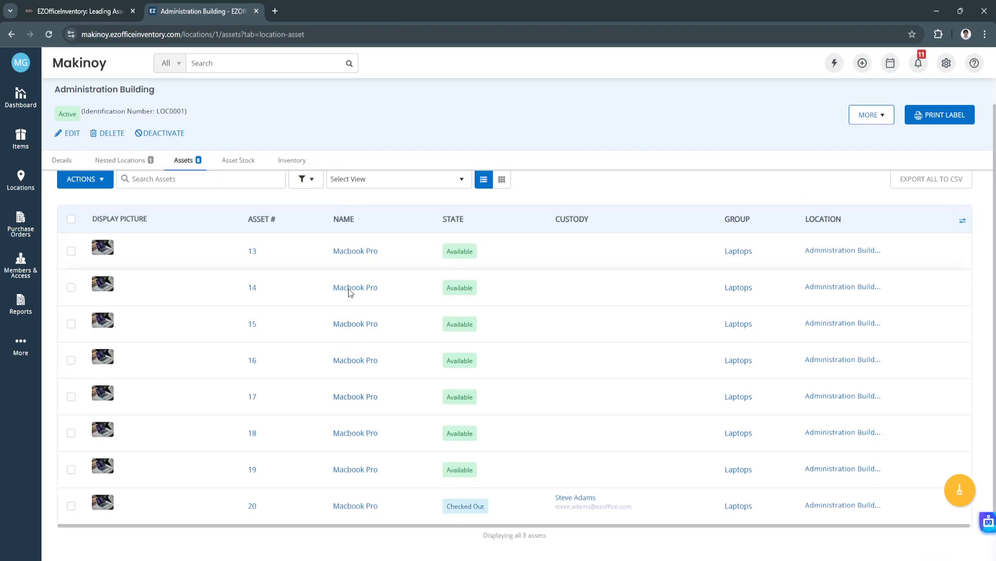
{"action": "scroll", "coordinate": [526, 420], "scroll_direction": "up", "scroll_amount": 3}
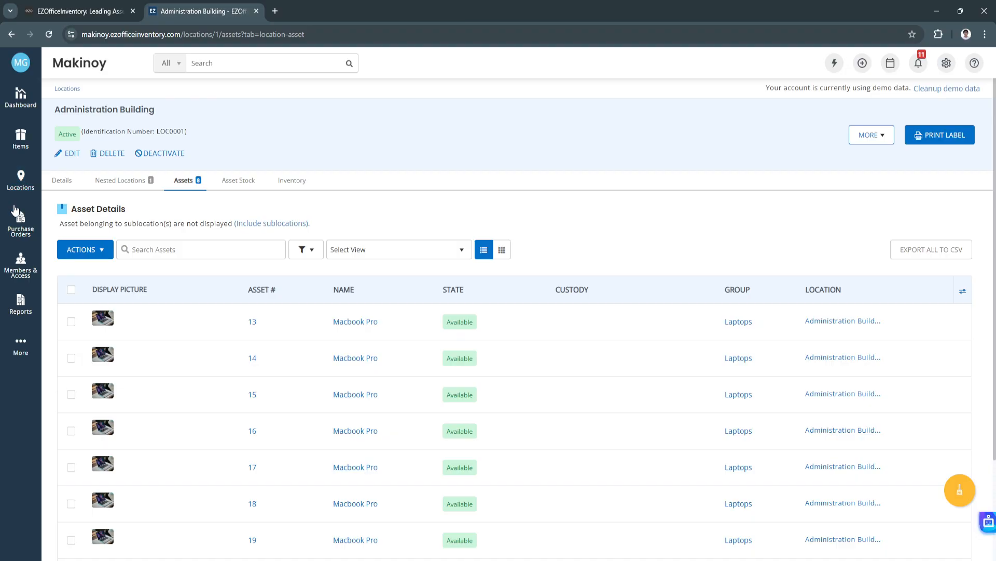
View the Purchase Orders list and its empty Approval Pending tab
{"action": "left_click", "coordinate": [21, 224]}
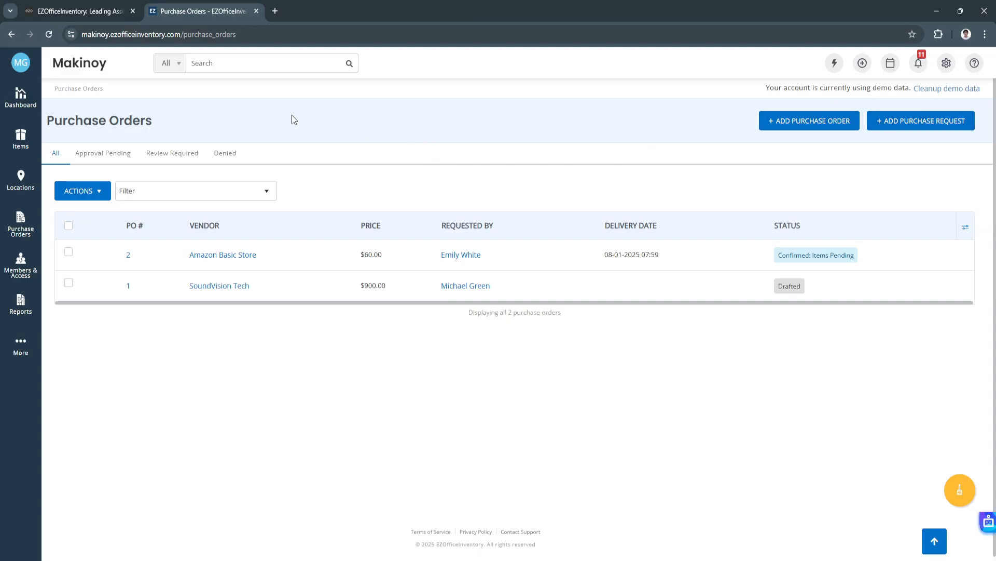
{"action": "left_click", "coordinate": [101, 155]}
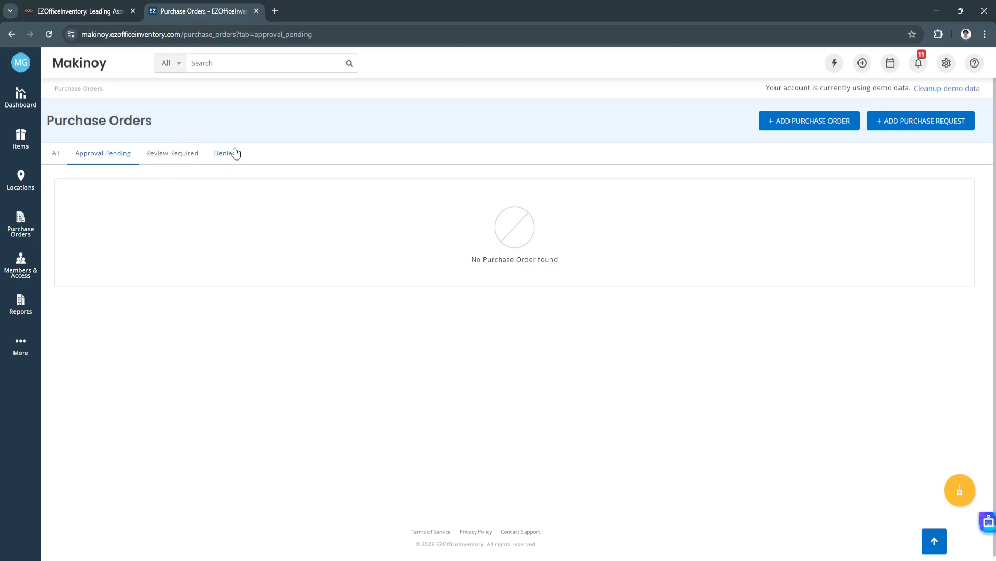
View the Members list, peeking at the profile menu and the Import Members options
{"action": "left_click", "coordinate": [21, 265]}
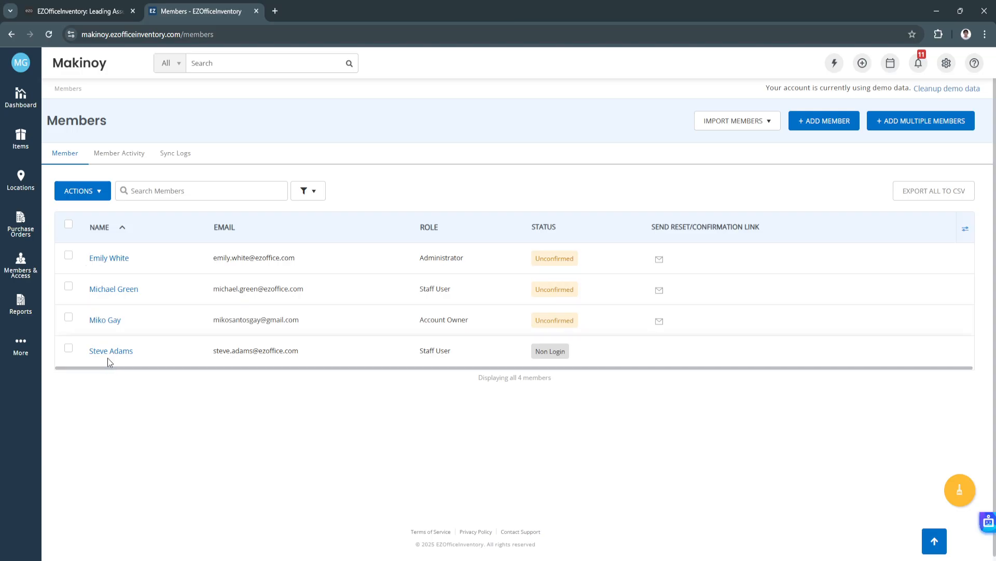
{"action": "left_click", "coordinate": [20, 63]}
{"action": "left_click", "coordinate": [146, 77]}
{"action": "left_click", "coordinate": [747, 121]}
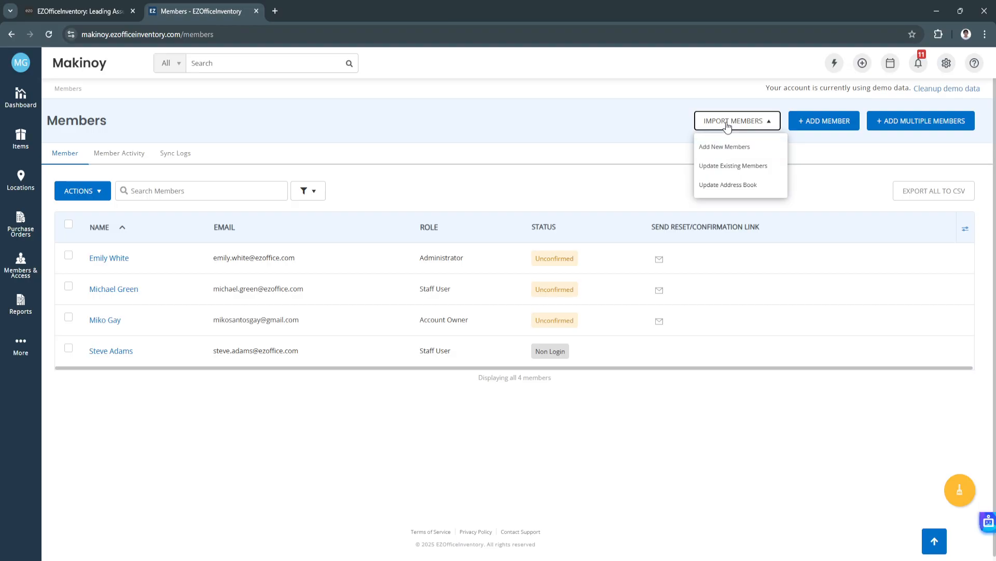
{"action": "left_click", "coordinate": [726, 125]}
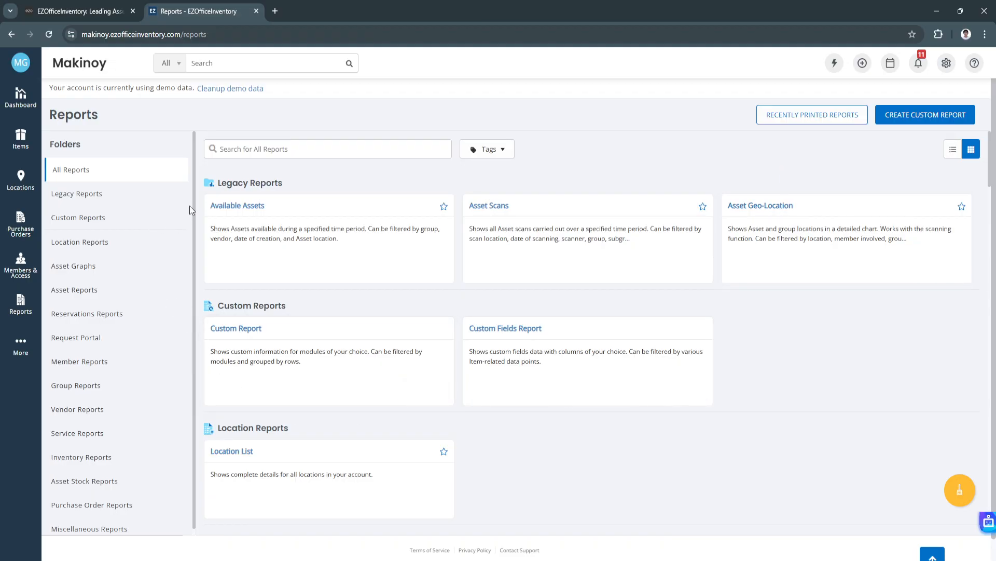
{"action": "scroll", "coordinate": [192, 210], "scroll_direction": "down", "scroll_amount": 1}
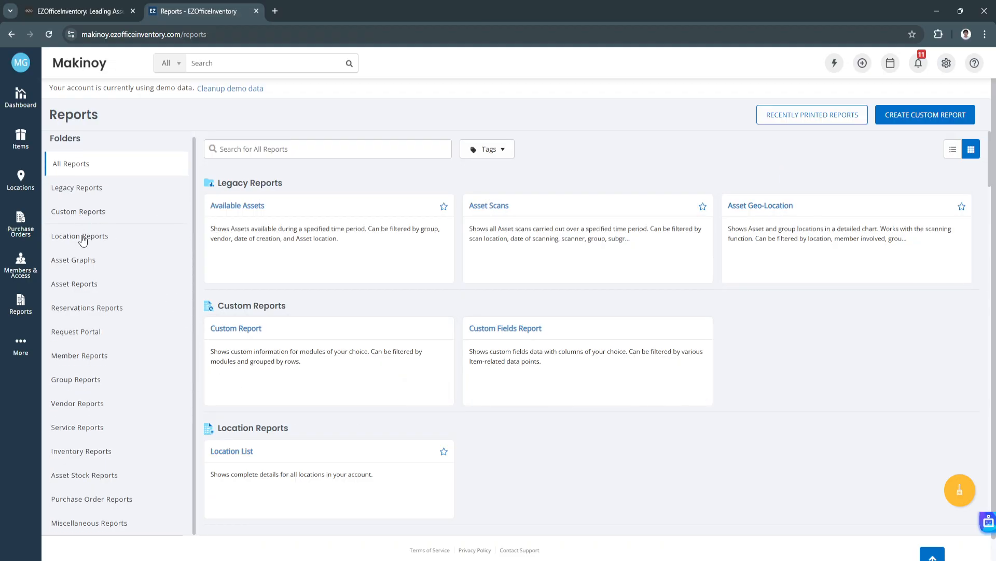
Browse the Asset Graphs and Asset Reports folders, return to All Reports, then head to the dashboard
{"action": "left_click", "coordinate": [73, 260]}
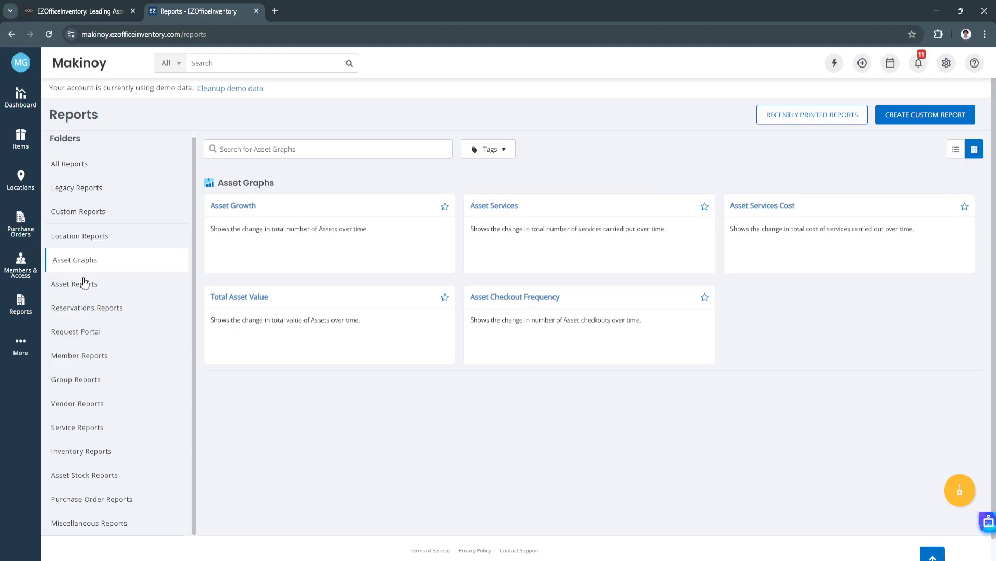
{"action": "left_click", "coordinate": [75, 284]}
{"action": "left_click", "coordinate": [71, 164]}
{"action": "left_click", "coordinate": [21, 98]}
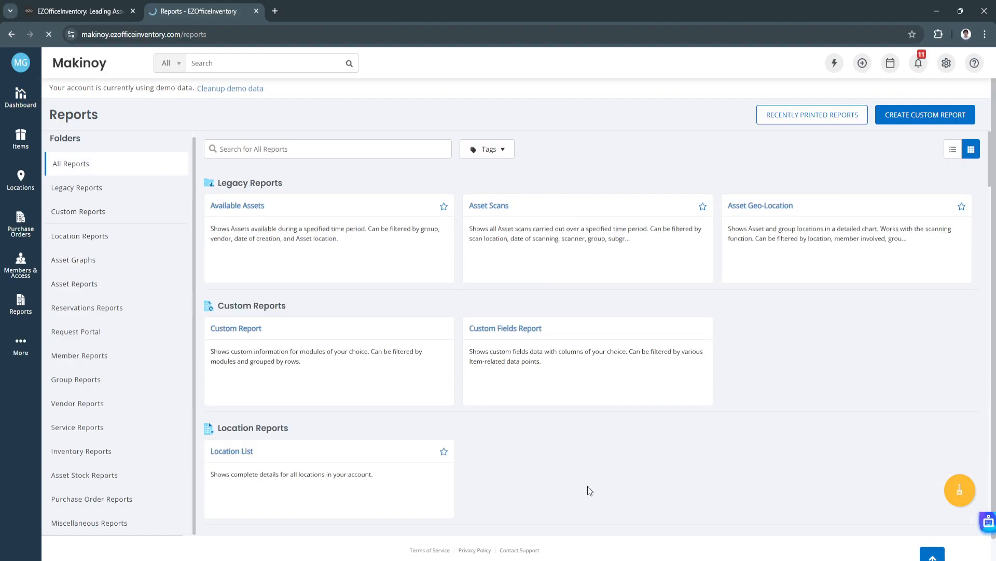